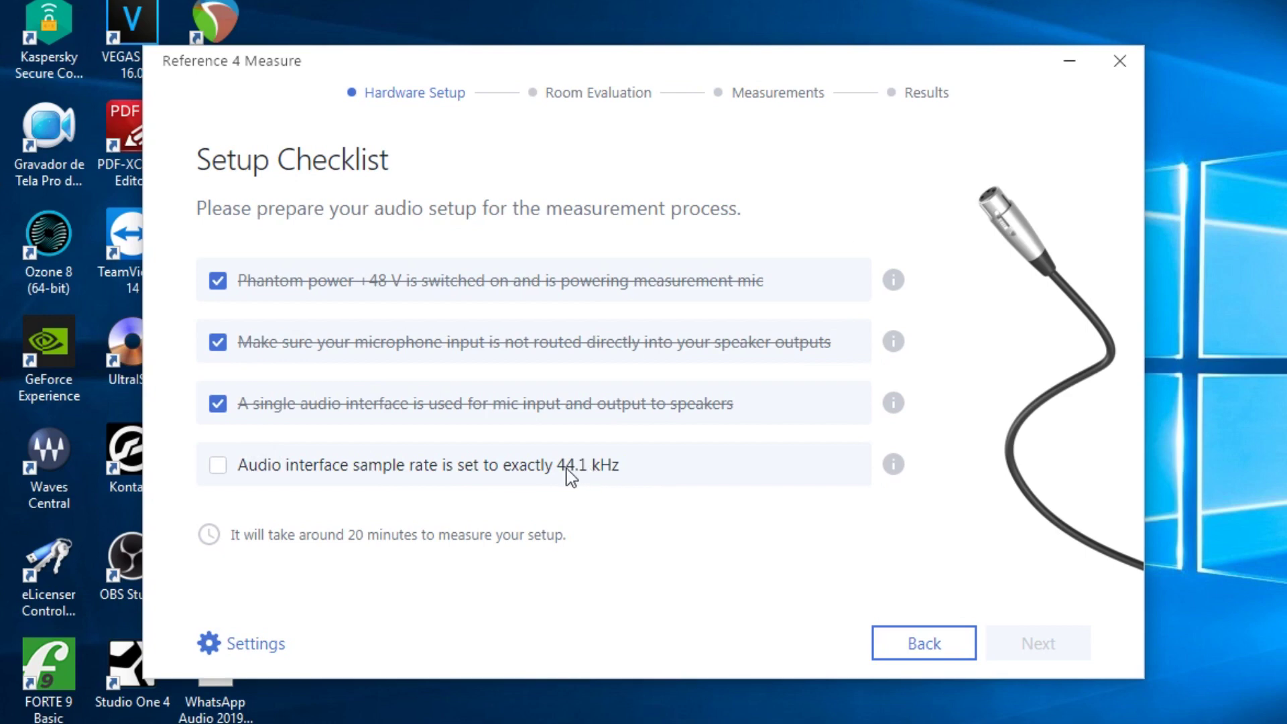
Confirm the 44.1 kHz sample rate in the setup checklist and continue without a microphone calibration profile.
{"action": "left_click", "coordinate": [222, 467]}
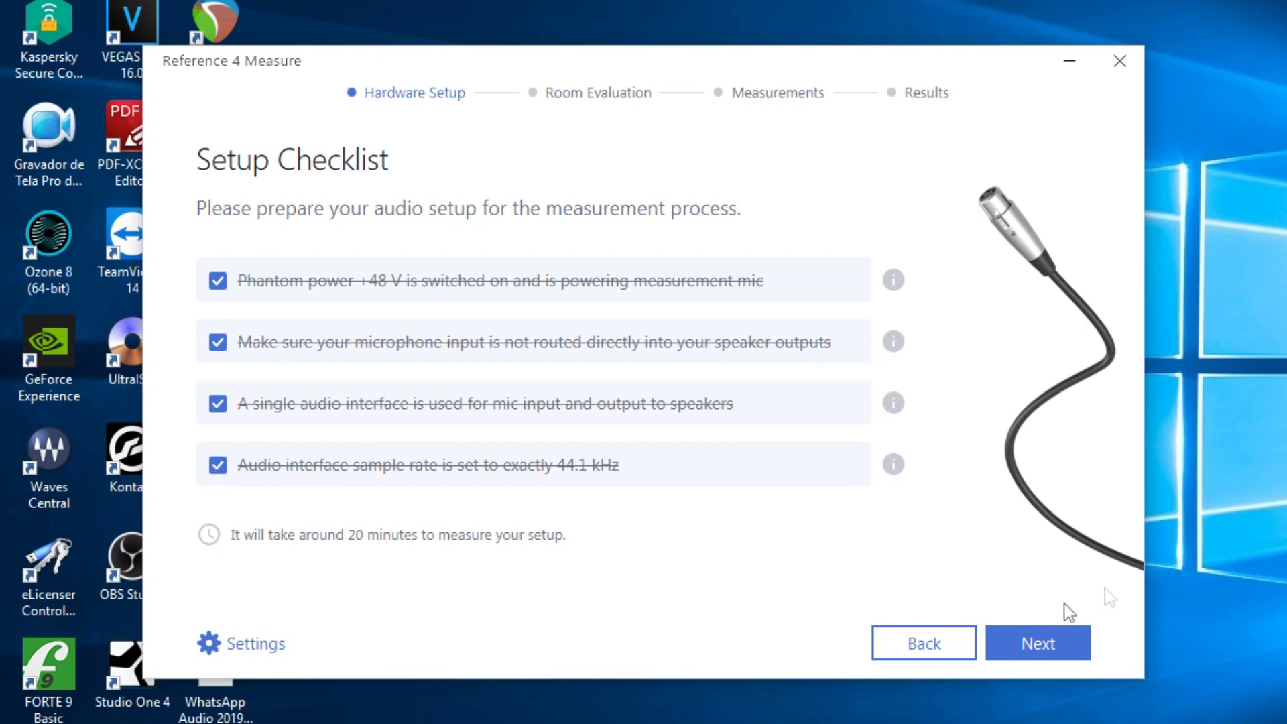
{"action": "left_click", "coordinate": [1054, 646]}
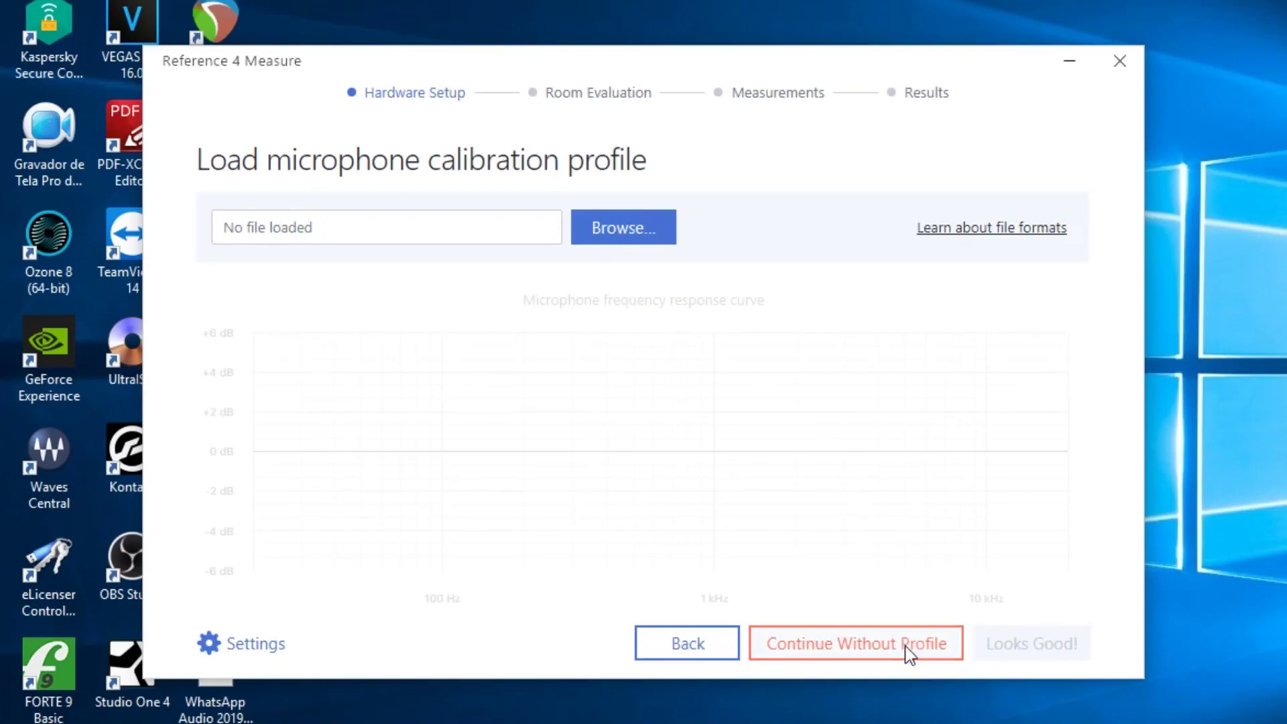
{"action": "left_click", "coordinate": [907, 649]}
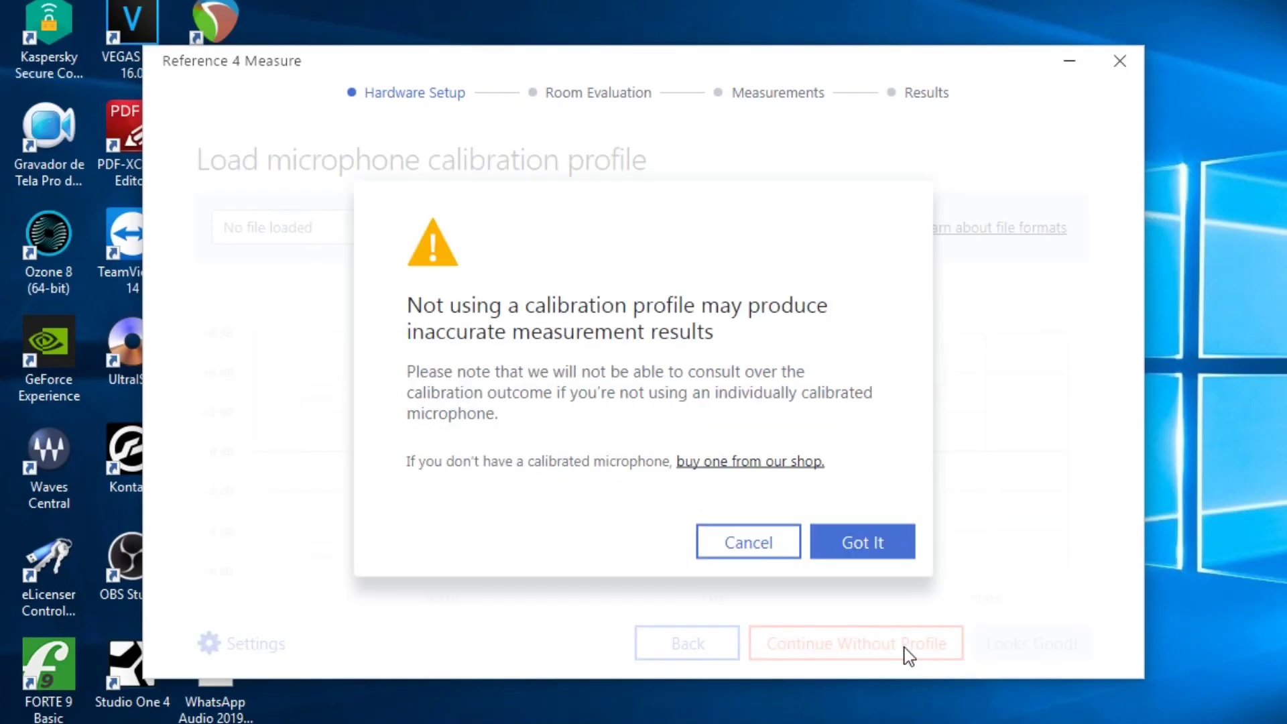
{"action": "left_click", "coordinate": [855, 546]}
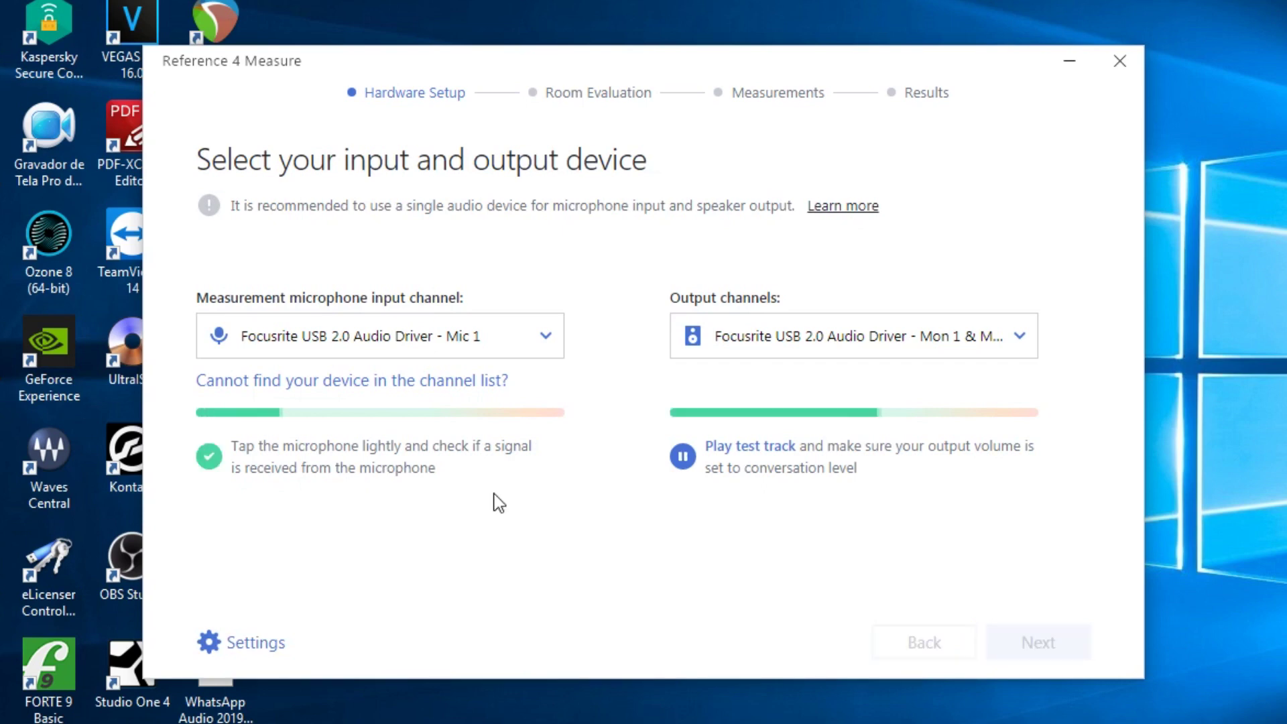
Accept the Focusrite USB input and output channels and run the microphone input gain adjustment with a 5-second countdown.
{"action": "left_click", "coordinate": [1034, 642]}
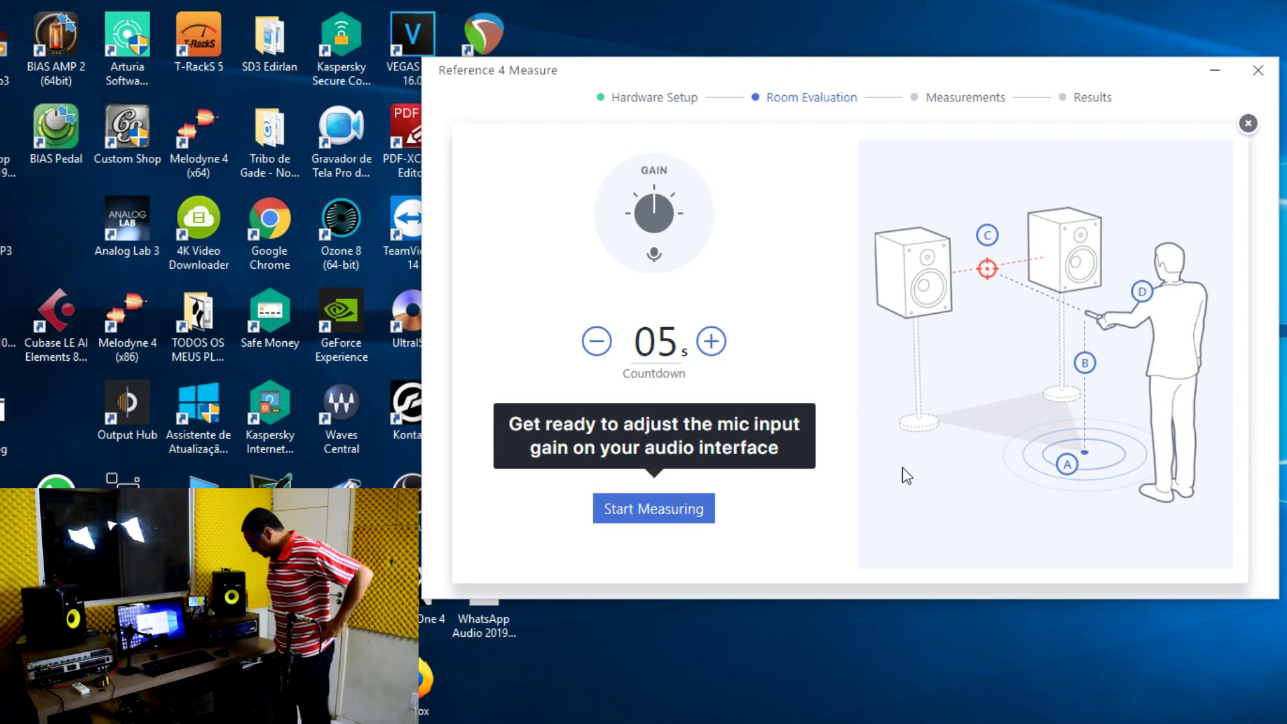
{"action": "left_click", "coordinate": [672, 516]}
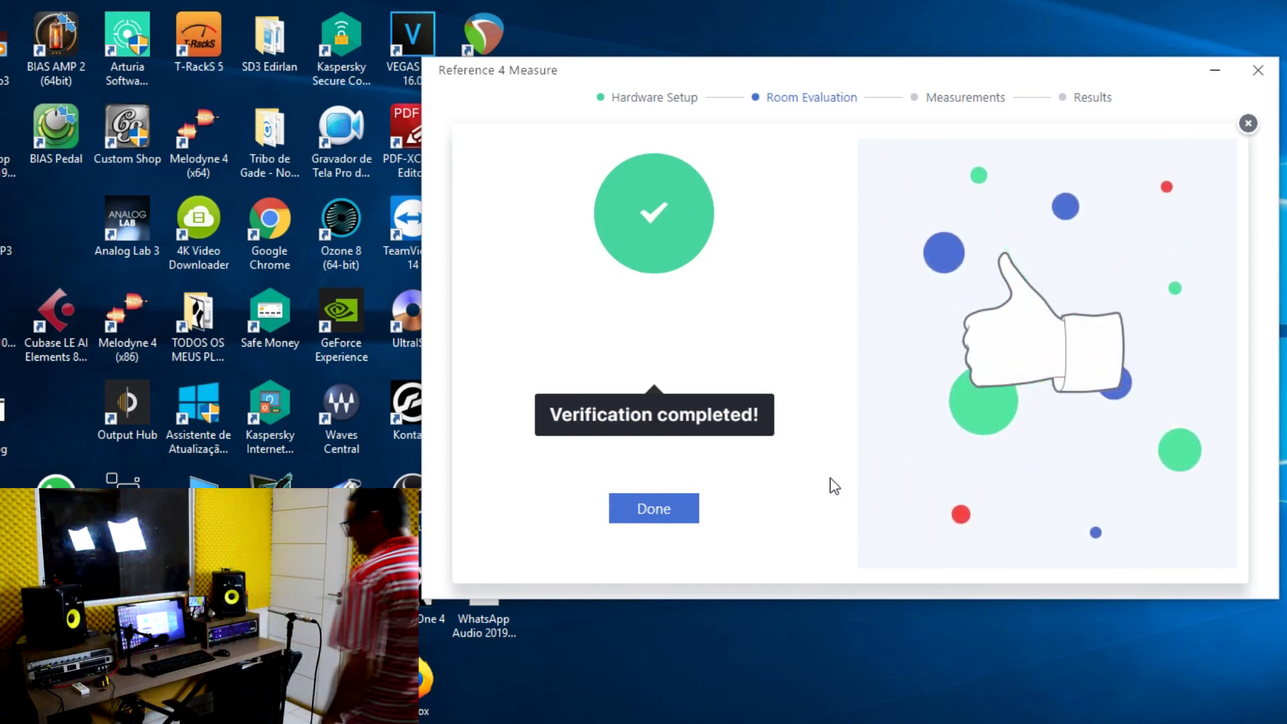
{"action": "left_click", "coordinate": [667, 516]}
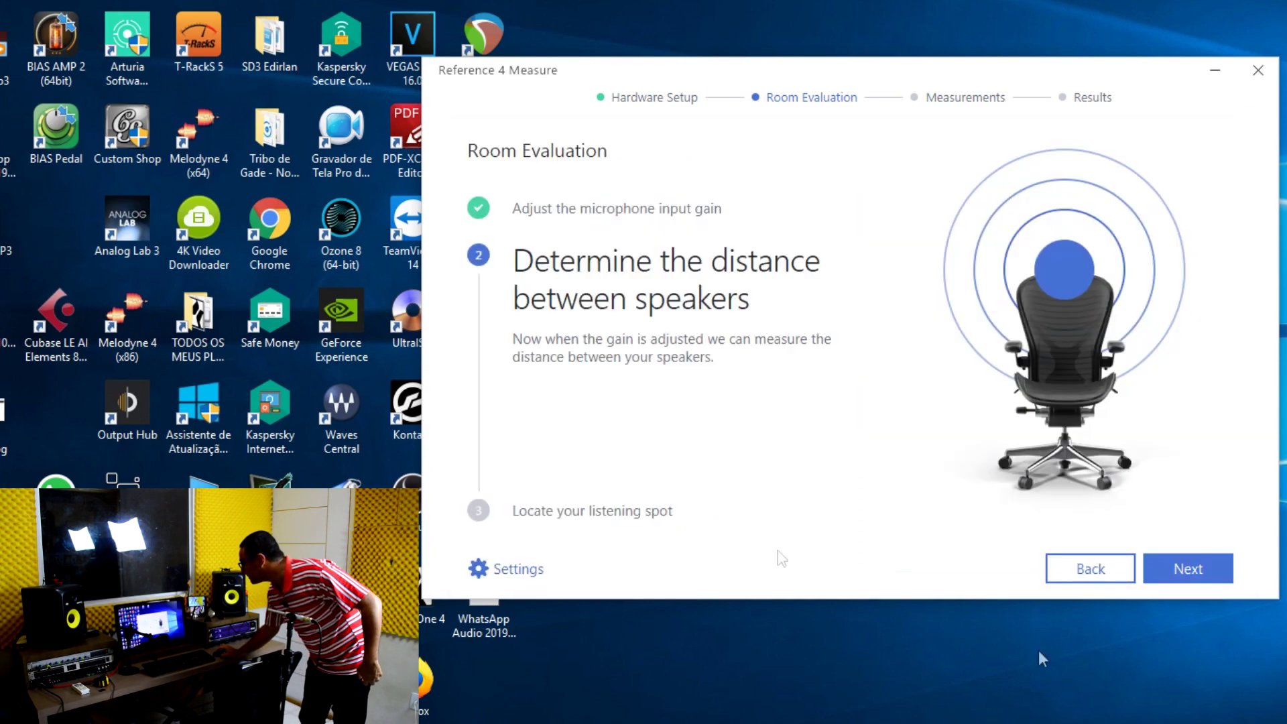
Measure the distance between the speakers by capturing the left and right speaker positions.
{"action": "left_click", "coordinate": [1189, 571]}
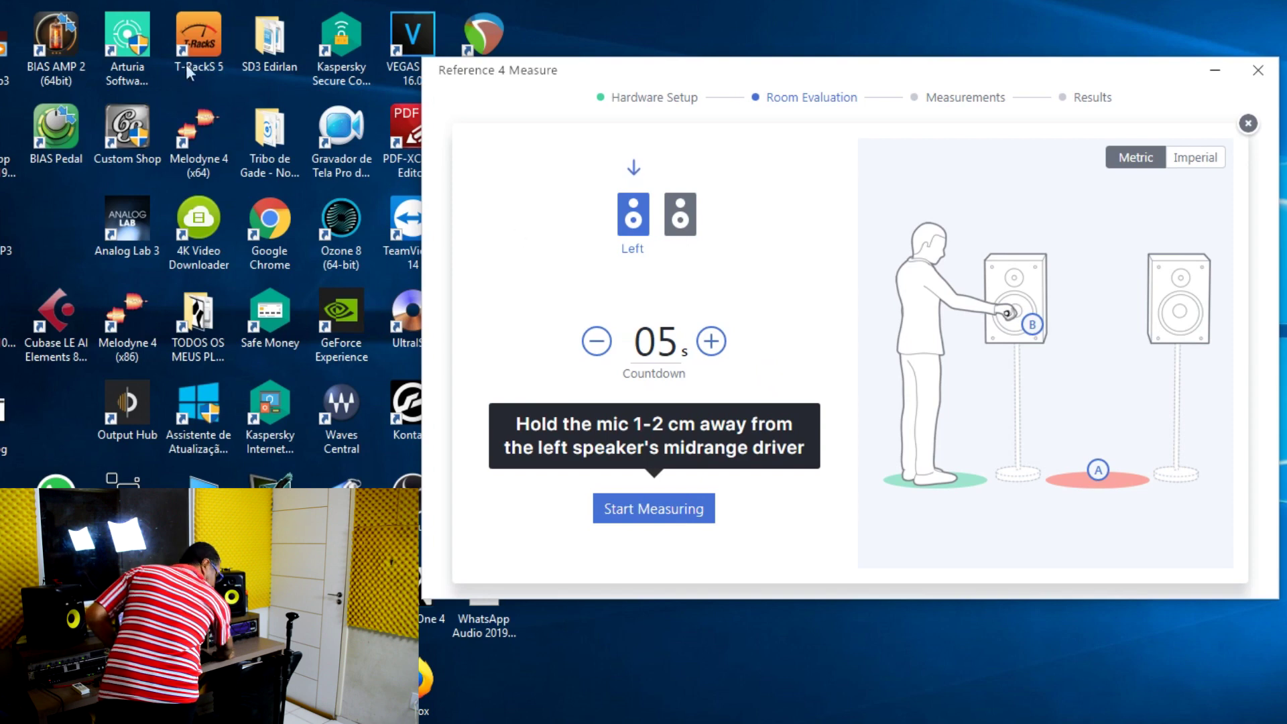
{"action": "left_click", "coordinate": [660, 516]}
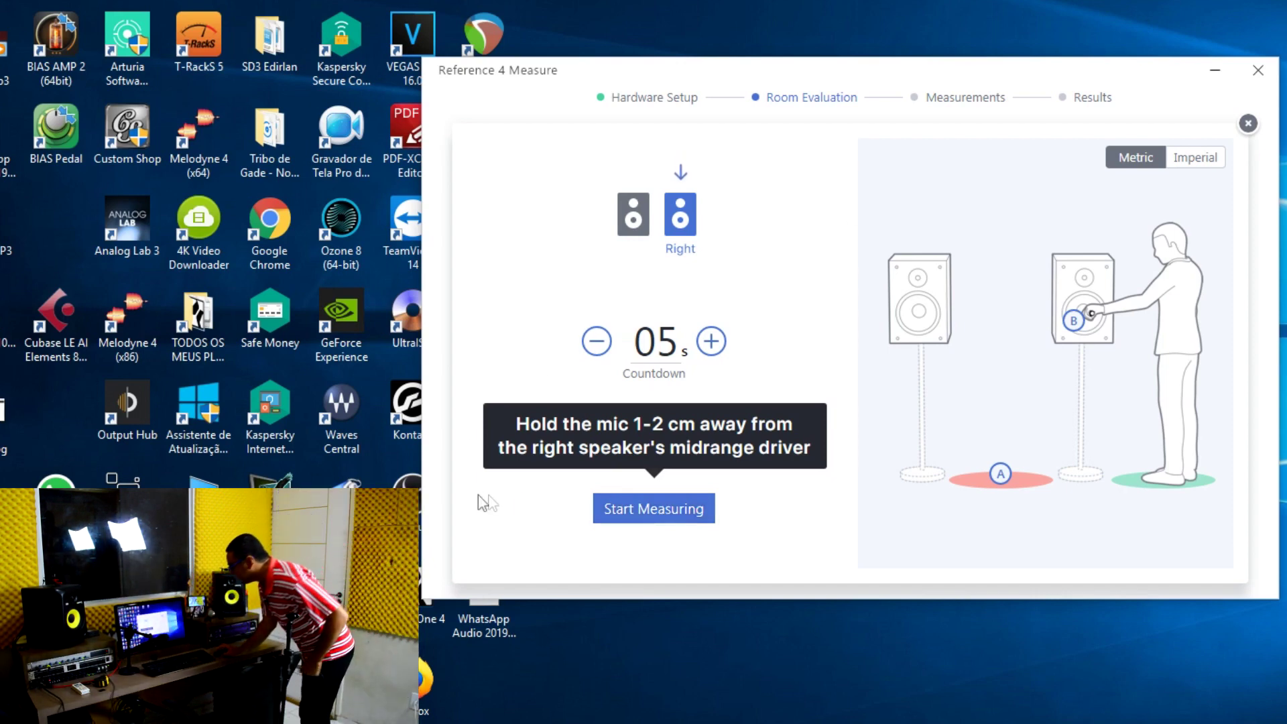
{"action": "left_click", "coordinate": [630, 516]}
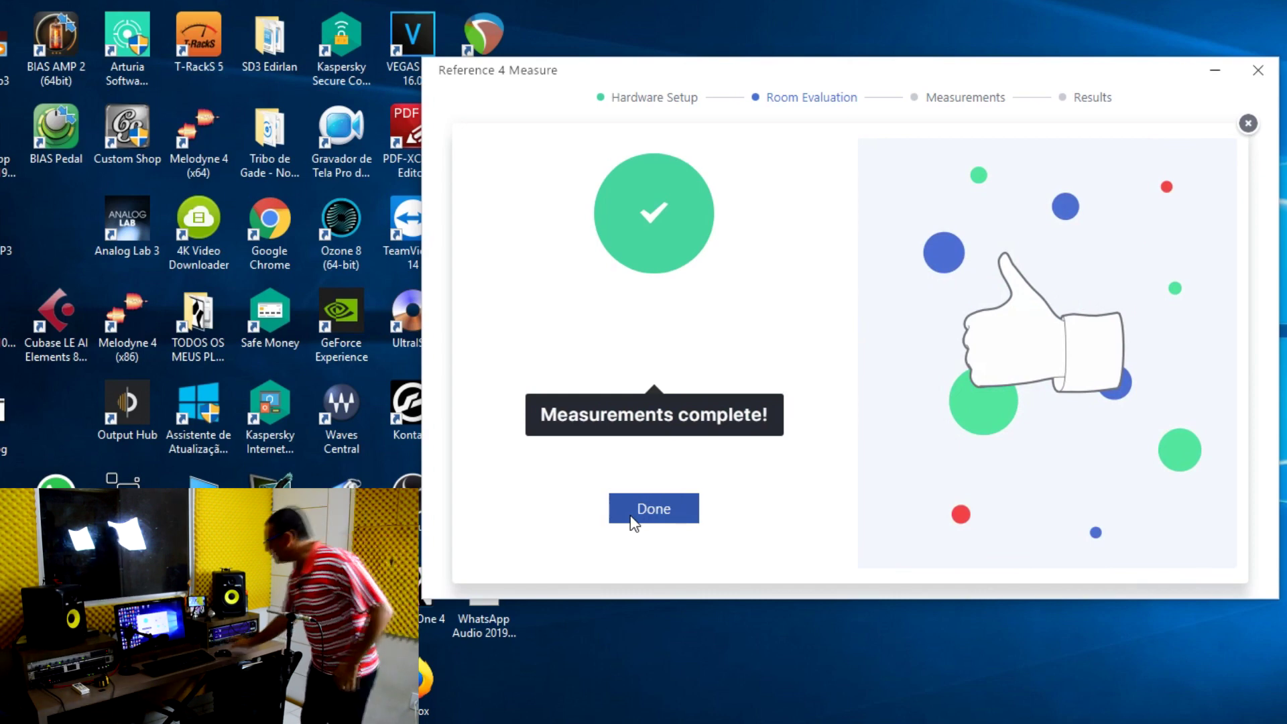
{"action": "left_click", "coordinate": [633, 516]}
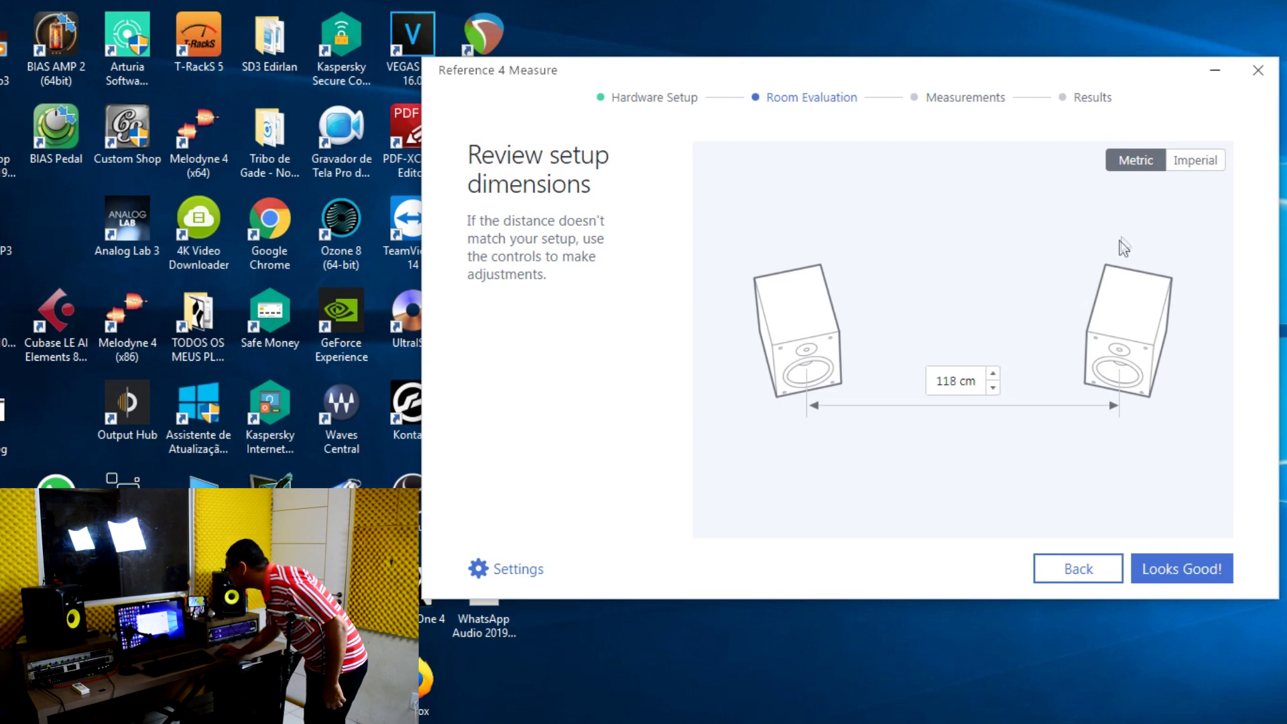
Set the distance between the speakers to 115 cm in metric units and accept the dimension.
{"action": "left_click", "coordinate": [1203, 162]}
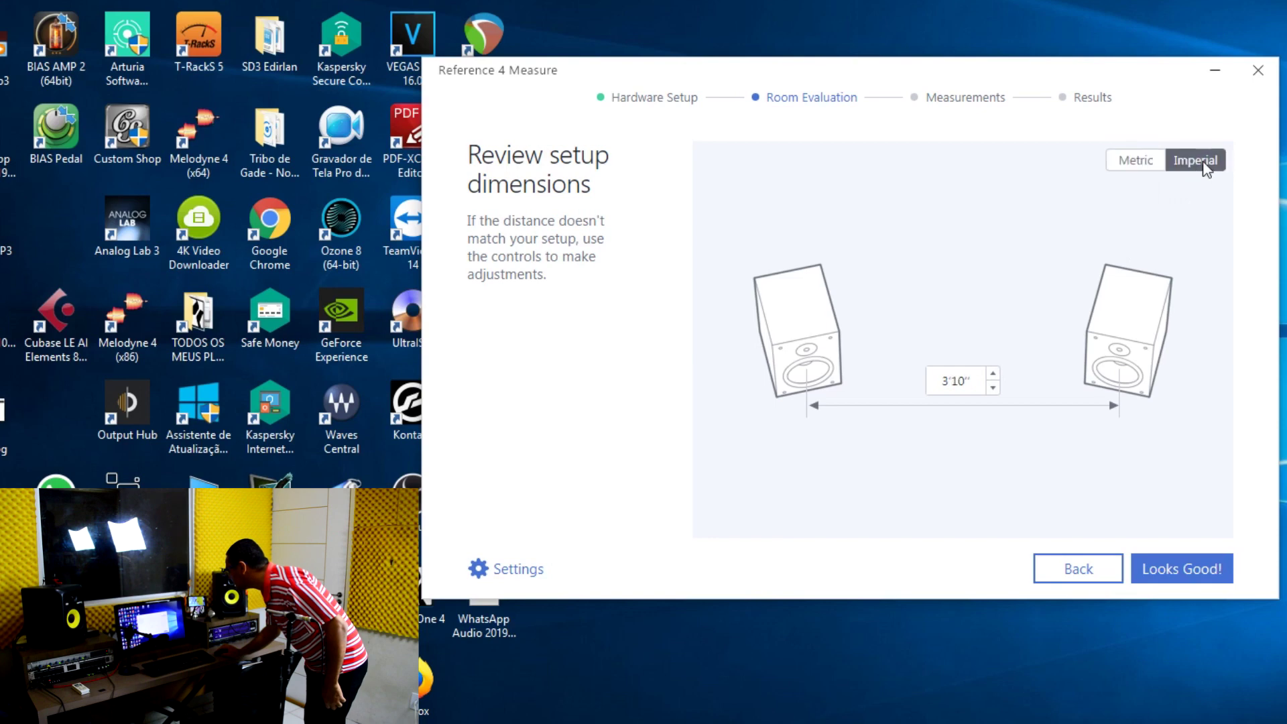
{"action": "left_click", "coordinate": [1141, 165]}
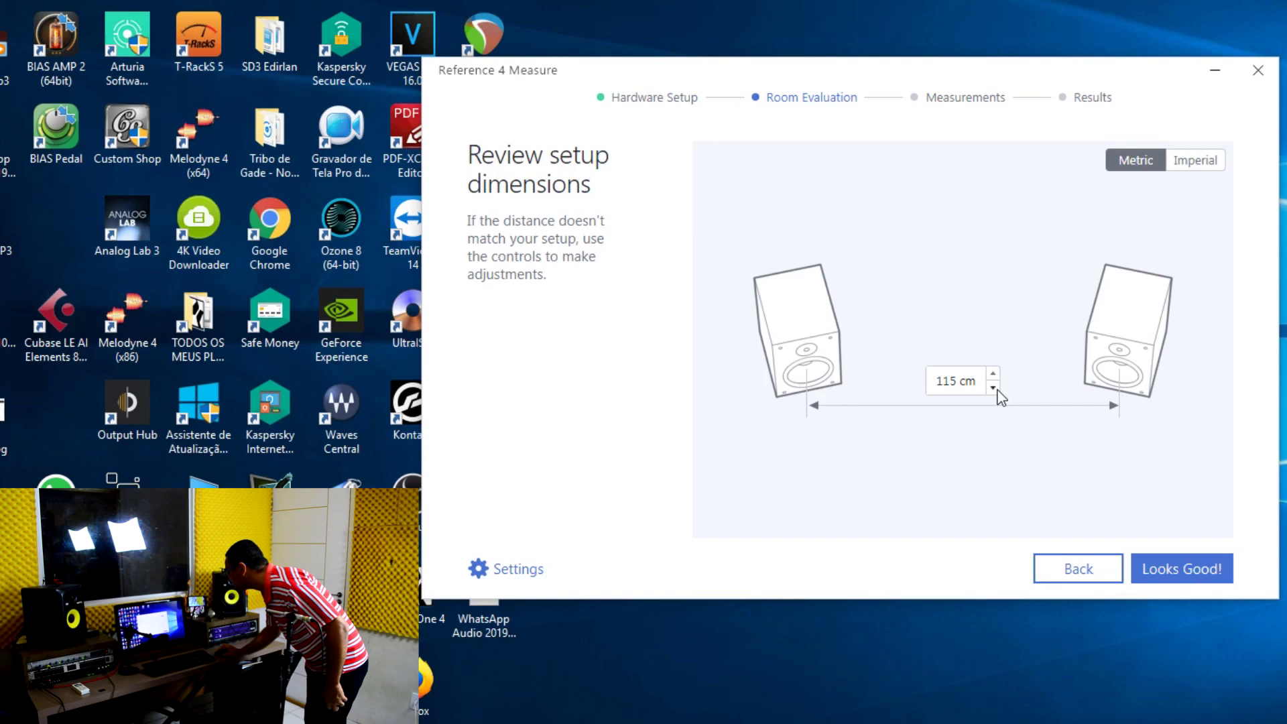
{"action": "left_click", "coordinate": [1165, 571]}
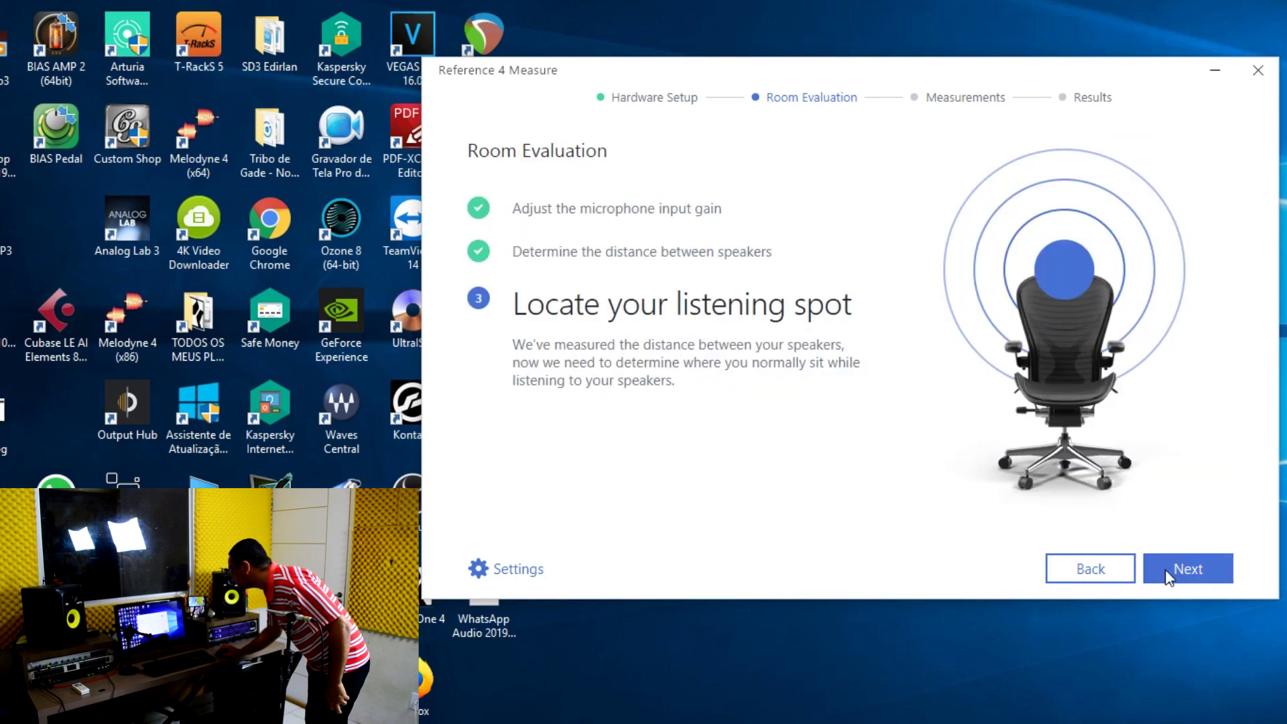
Measure the listening spot with the microphone pointed at the speaker midpoint, using a 5-second countdown.
{"action": "left_click", "coordinate": [1192, 576]}
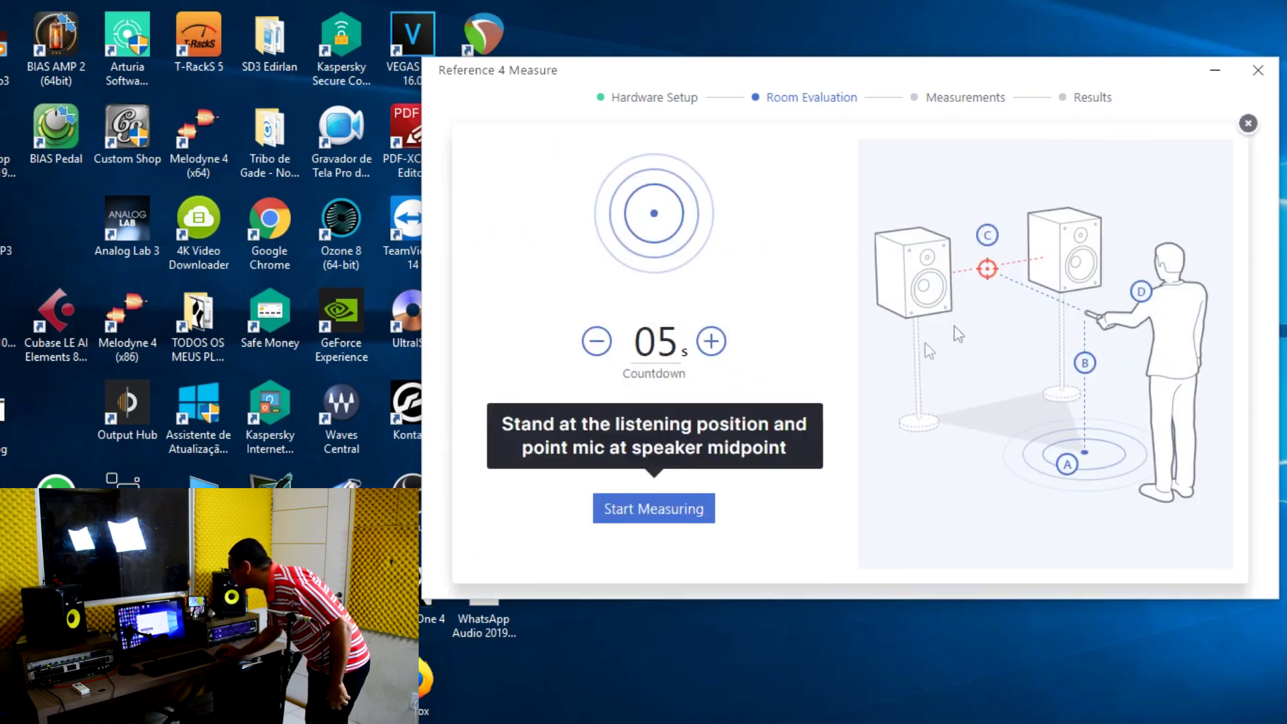
{"action": "left_click", "coordinate": [647, 511]}
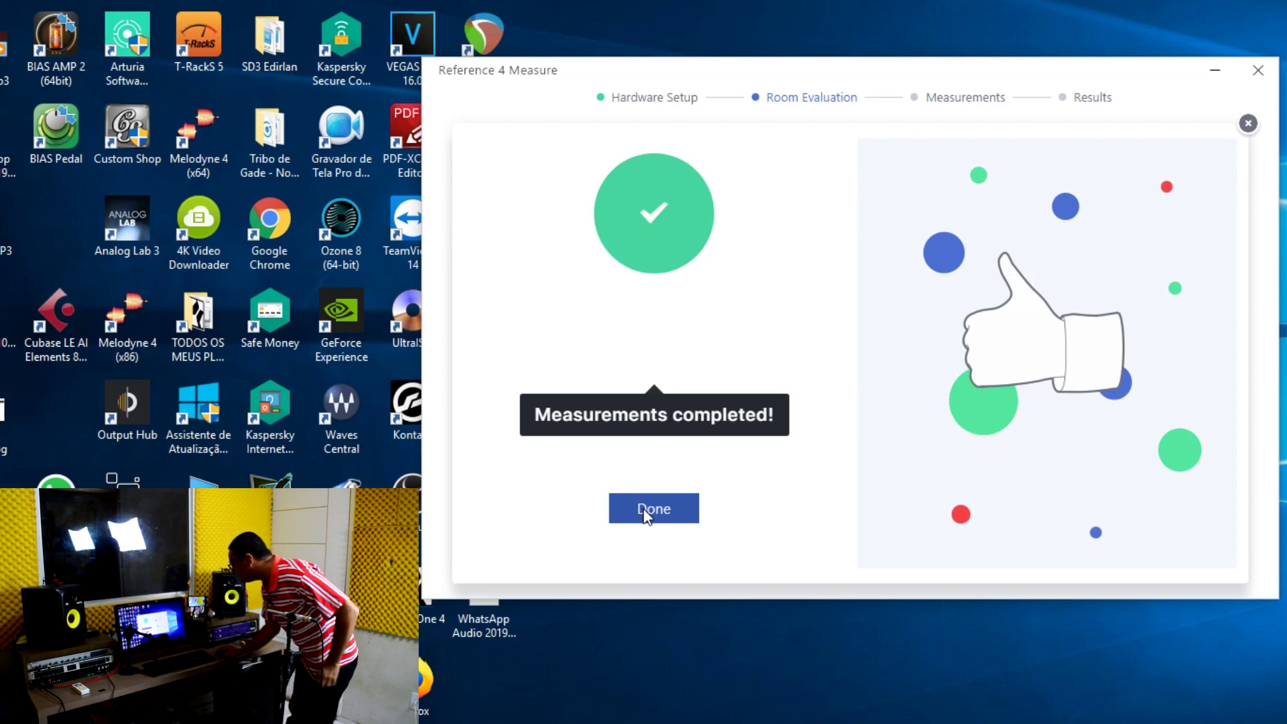
{"action": "left_click", "coordinate": [644, 514]}
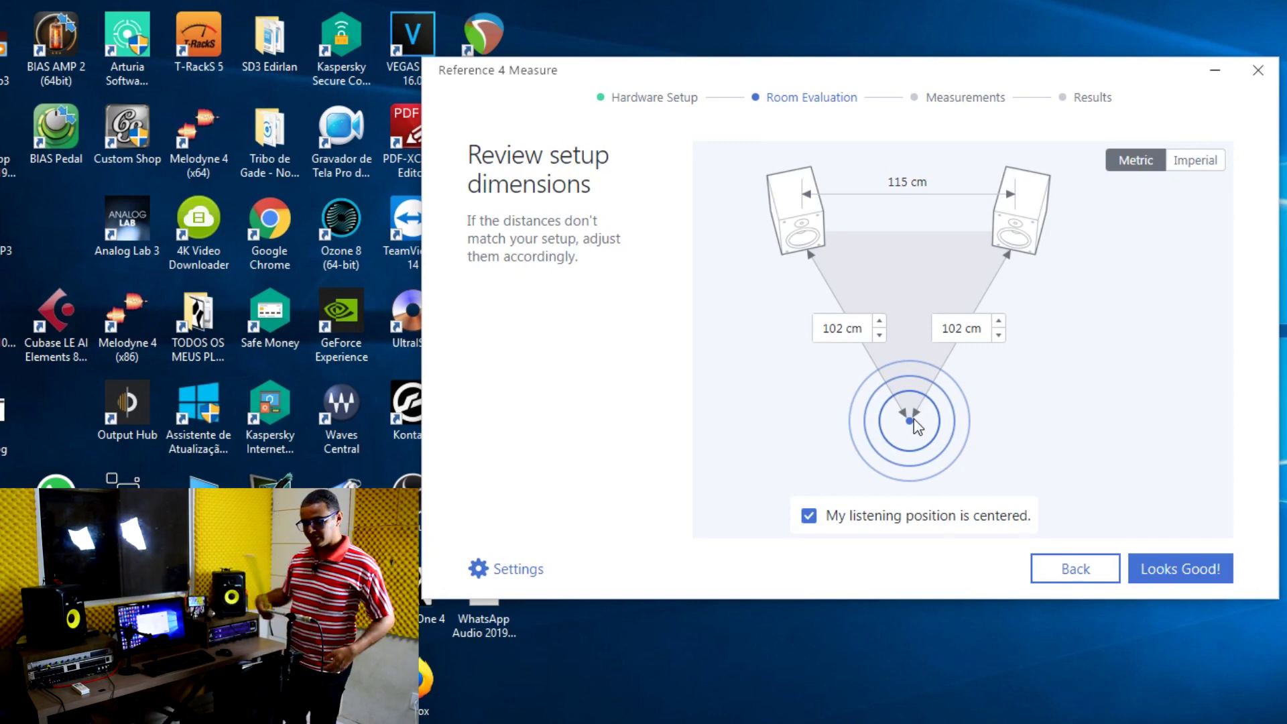
Set both speaker-to-listening-spot distances to 110 cm, keeping the listening position centered, and accept the setup dimensions.
{"action": "scroll", "coordinate": [1002, 329], "scroll_direction": "up", "scroll_amount": 7}
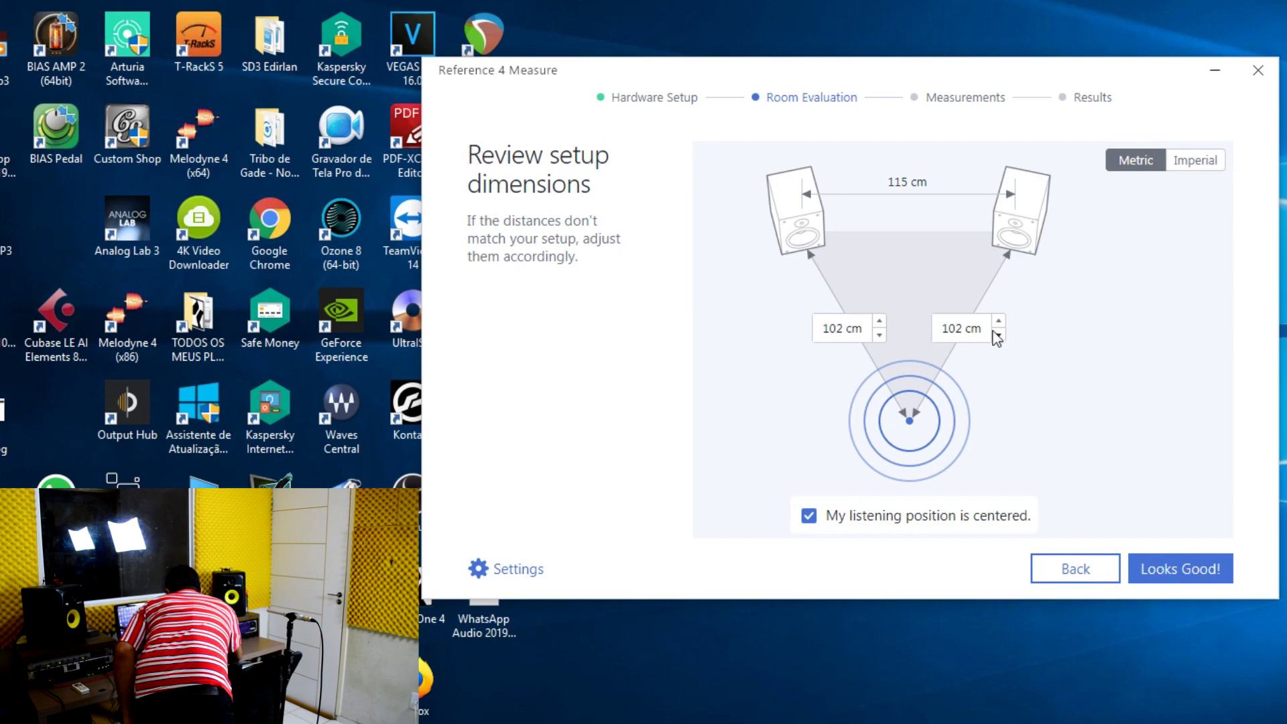
{"action": "left_click", "coordinate": [878, 320]}
{"action": "left_click", "coordinate": [878, 321]}
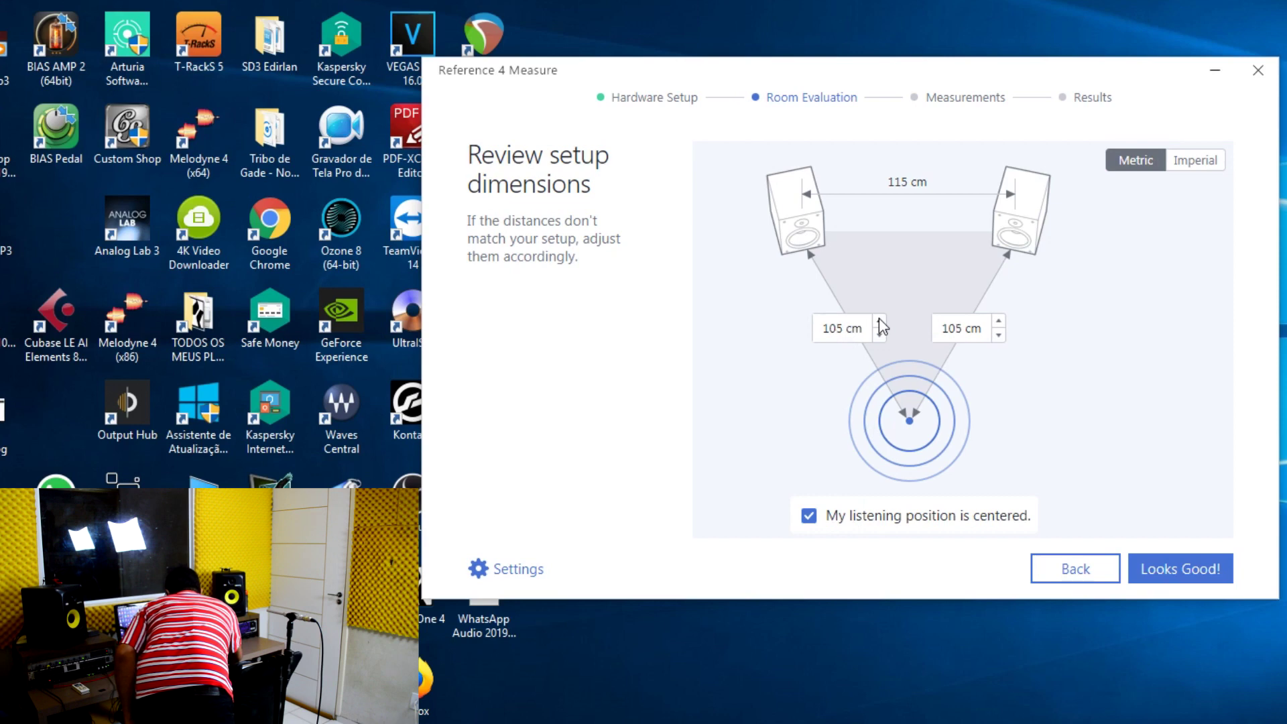
{"action": "left_click", "coordinate": [878, 320]}
{"action": "left_click", "coordinate": [879, 319]}
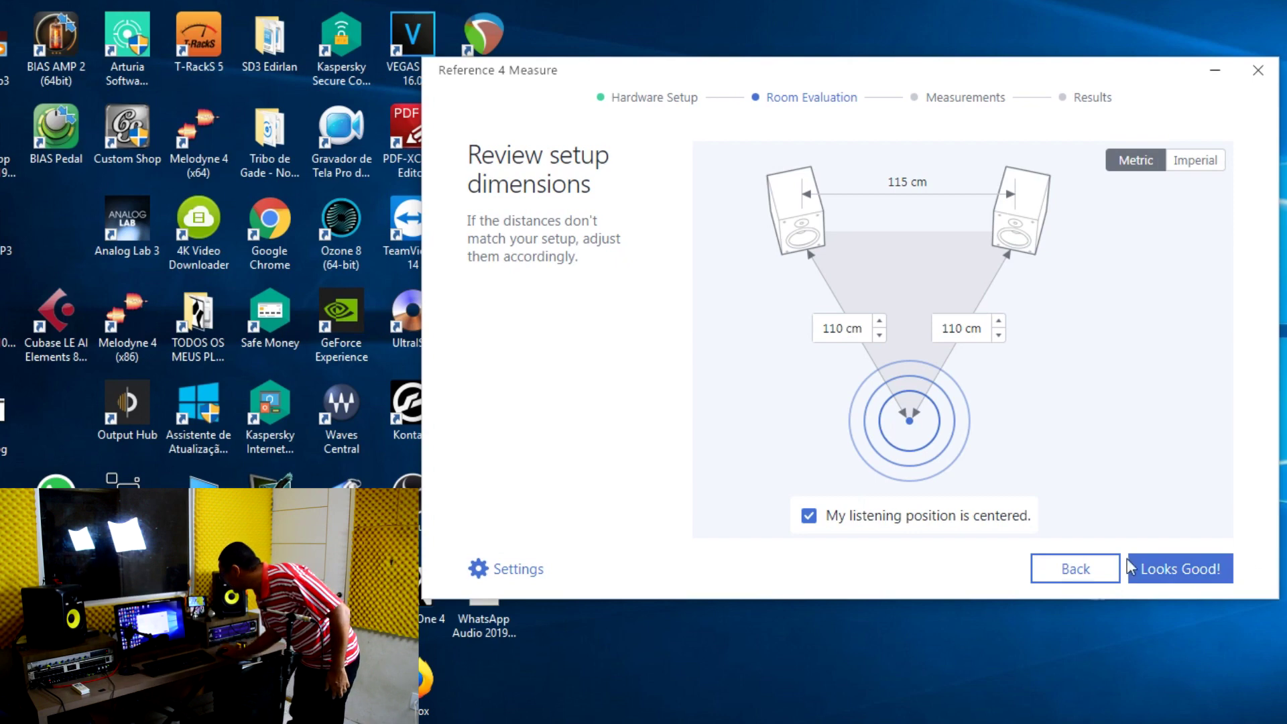
{"action": "left_click", "coordinate": [1174, 566]}
Run the 37-point room measurement around the listening spot and show the results.
{"action": "left_click", "coordinate": [1175, 567]}
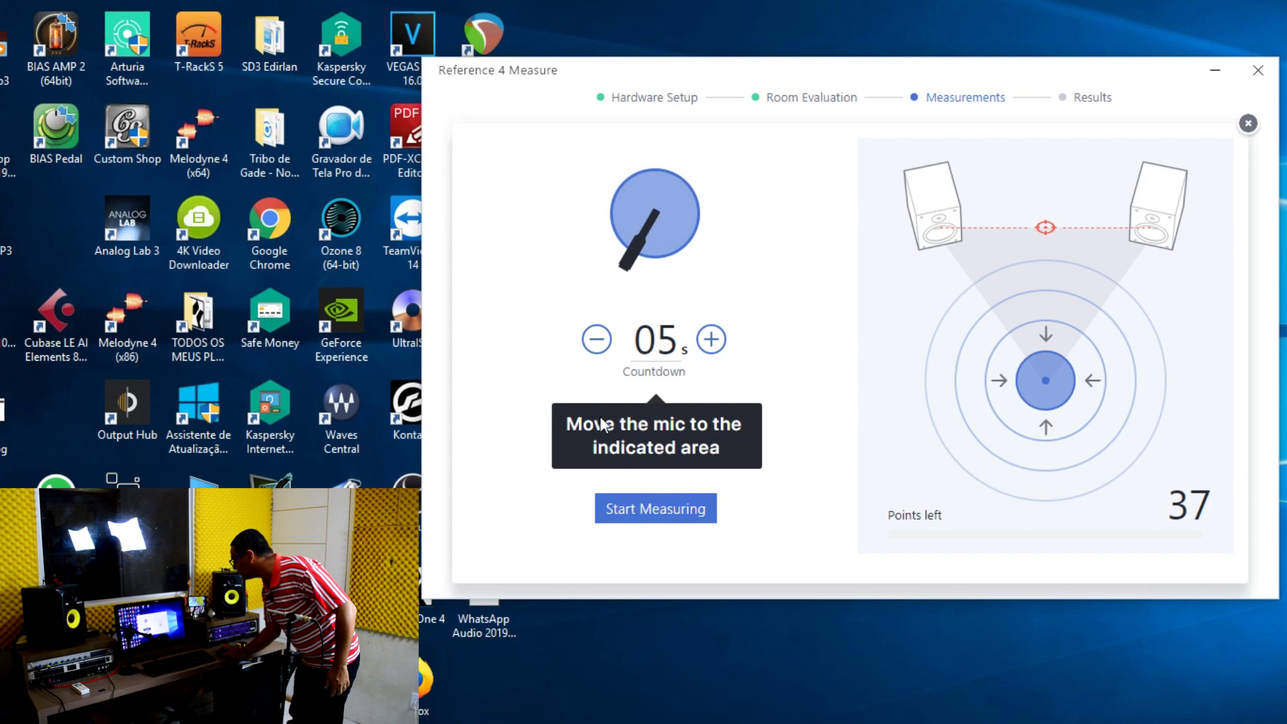
{"action": "left_click", "coordinate": [641, 513]}
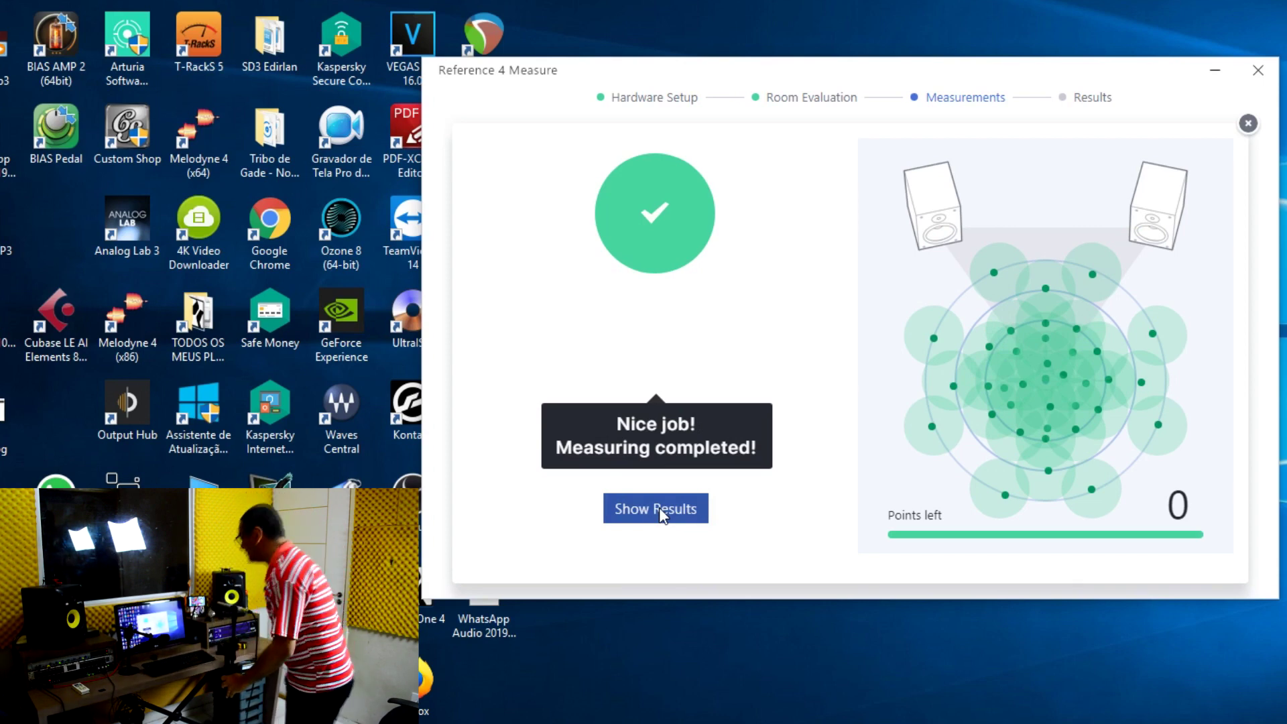
{"action": "left_click", "coordinate": [660, 515]}
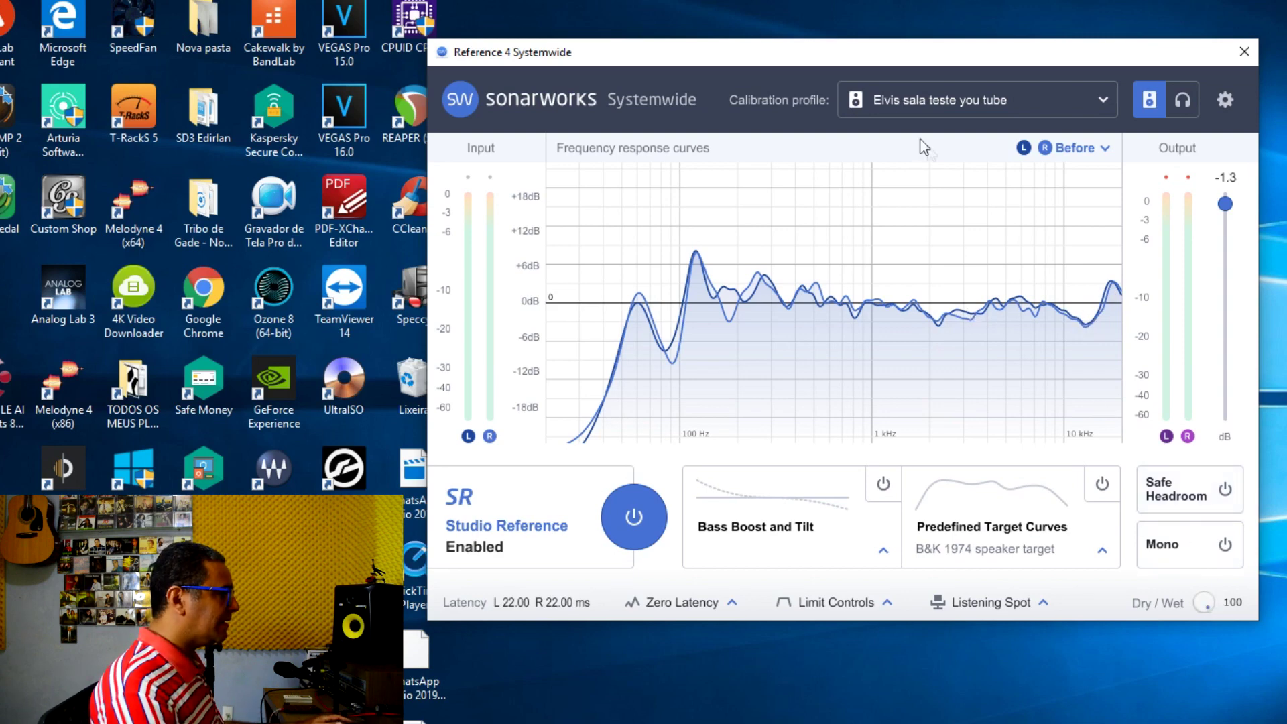
Display the Correction curve together with the Before curve, and toggle Studio Reference to bypass and back to enabled.
{"action": "left_click", "coordinate": [1040, 152]}
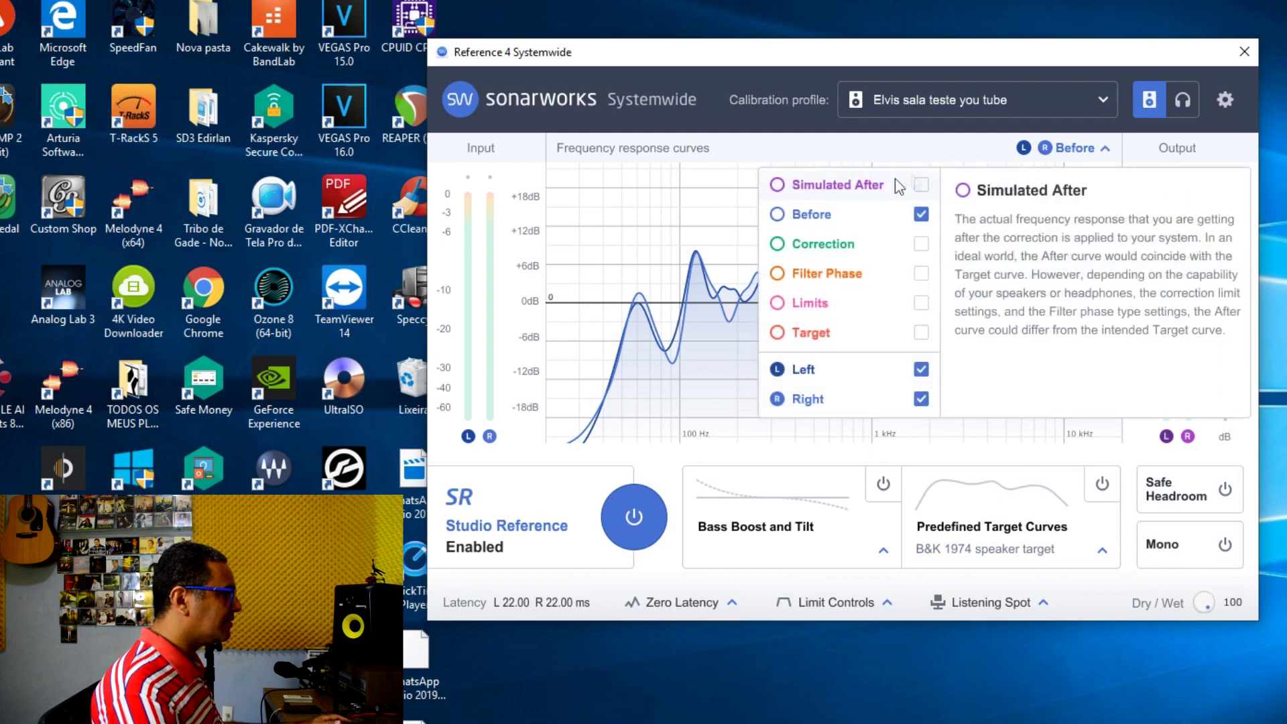
{"action": "left_click", "coordinate": [922, 244]}
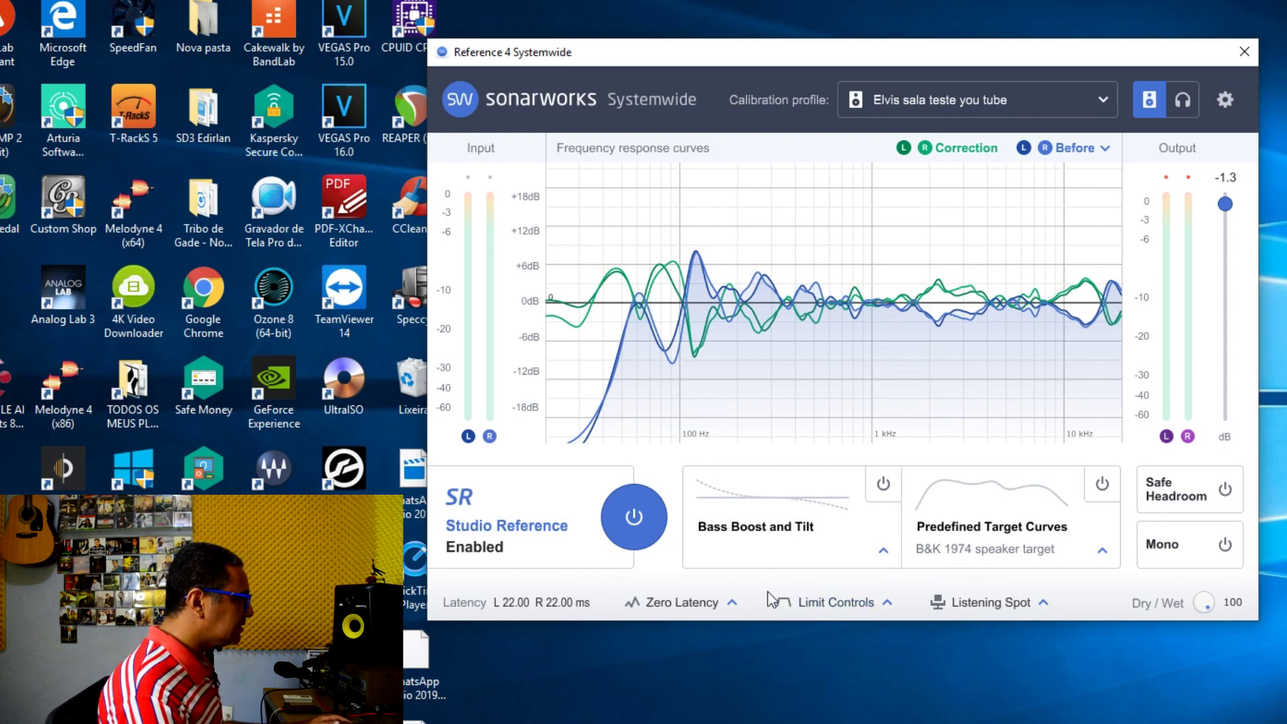
{"action": "left_click", "coordinate": [633, 519]}
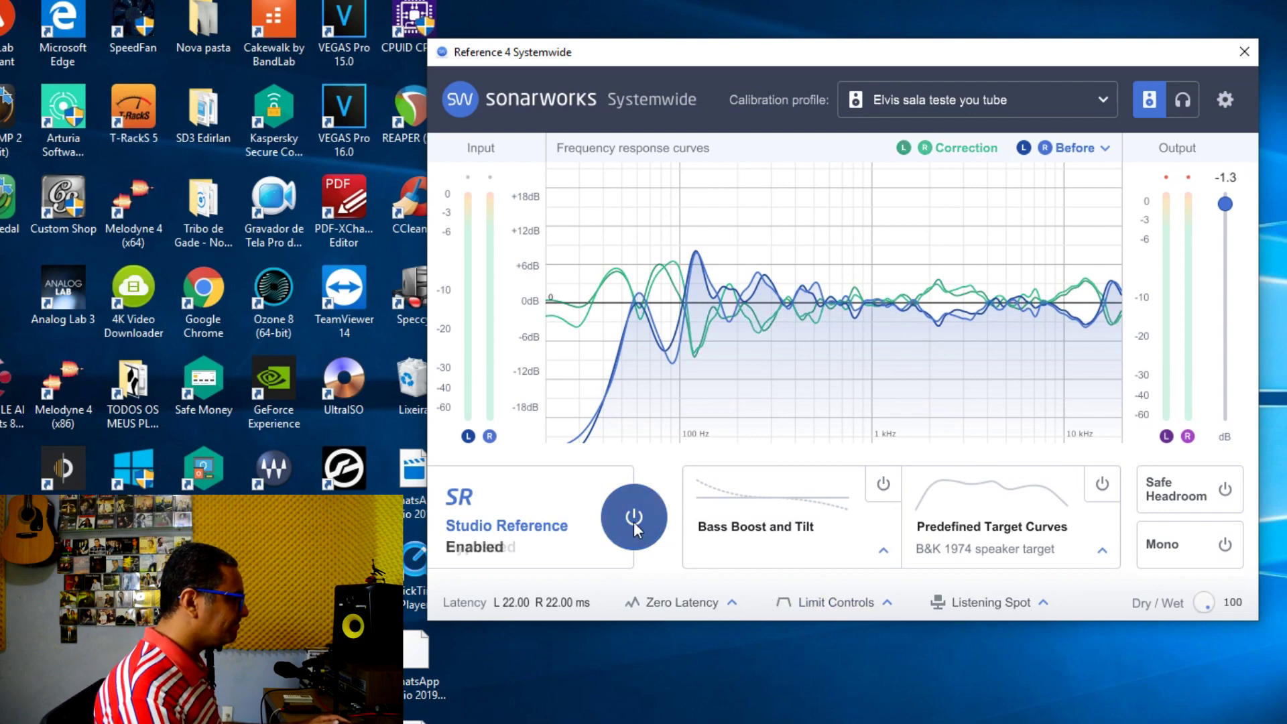
{"action": "left_click", "coordinate": [633, 519]}
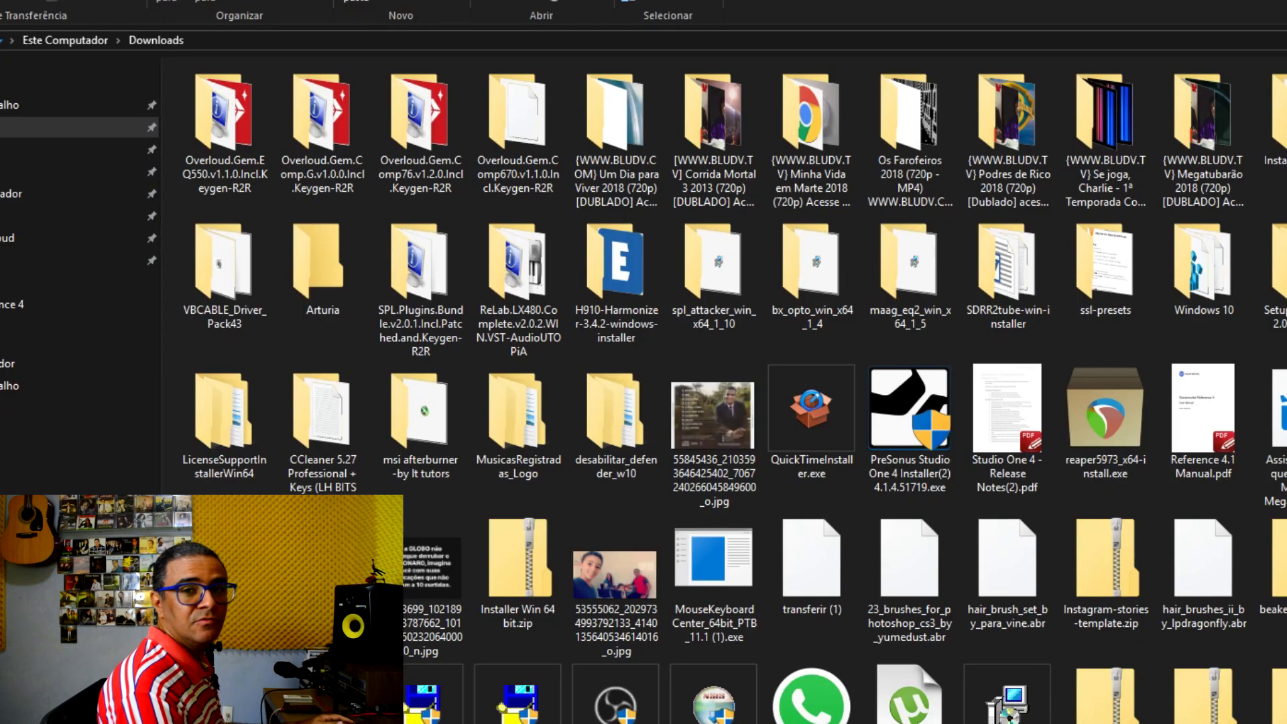
Play 1-Para A Glória De Deus.mp3 from the 1 TB BECAP (E:) drive and reposition the Reference 4 Systemwide window.
{"action": "left_click", "coordinate": [11, 193]}
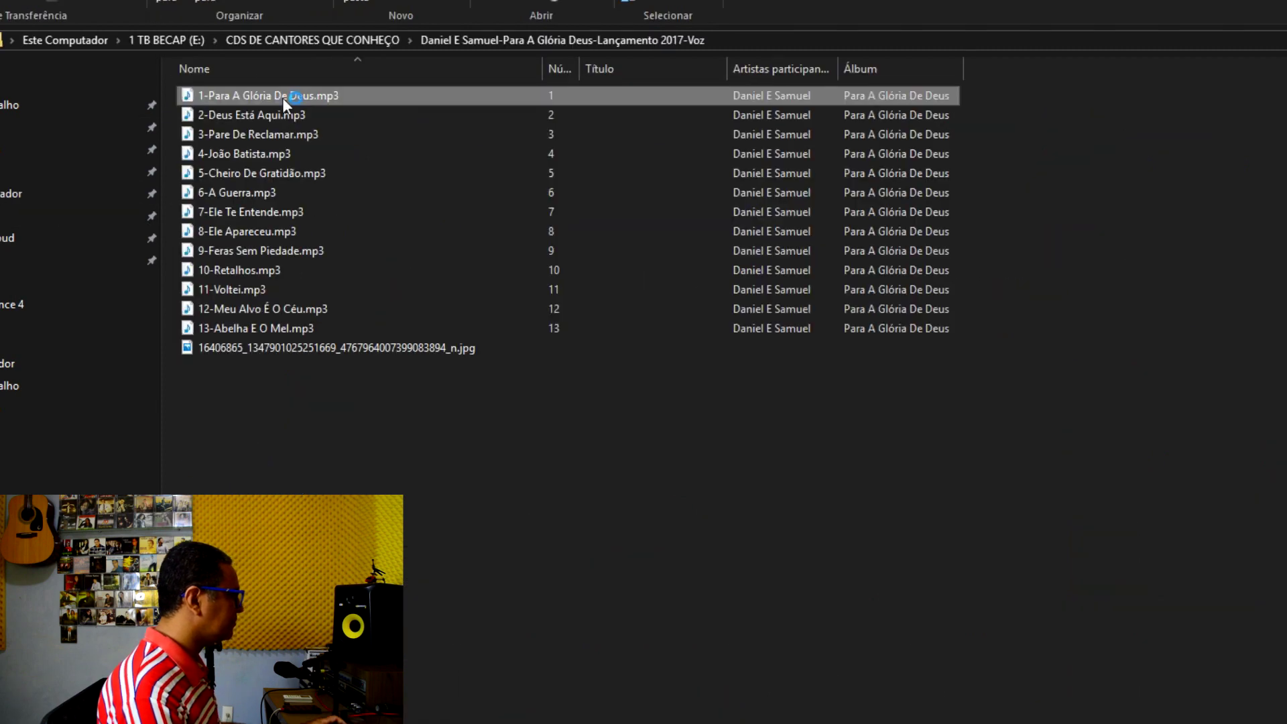
{"action": "double_click", "coordinate": [283, 98]}
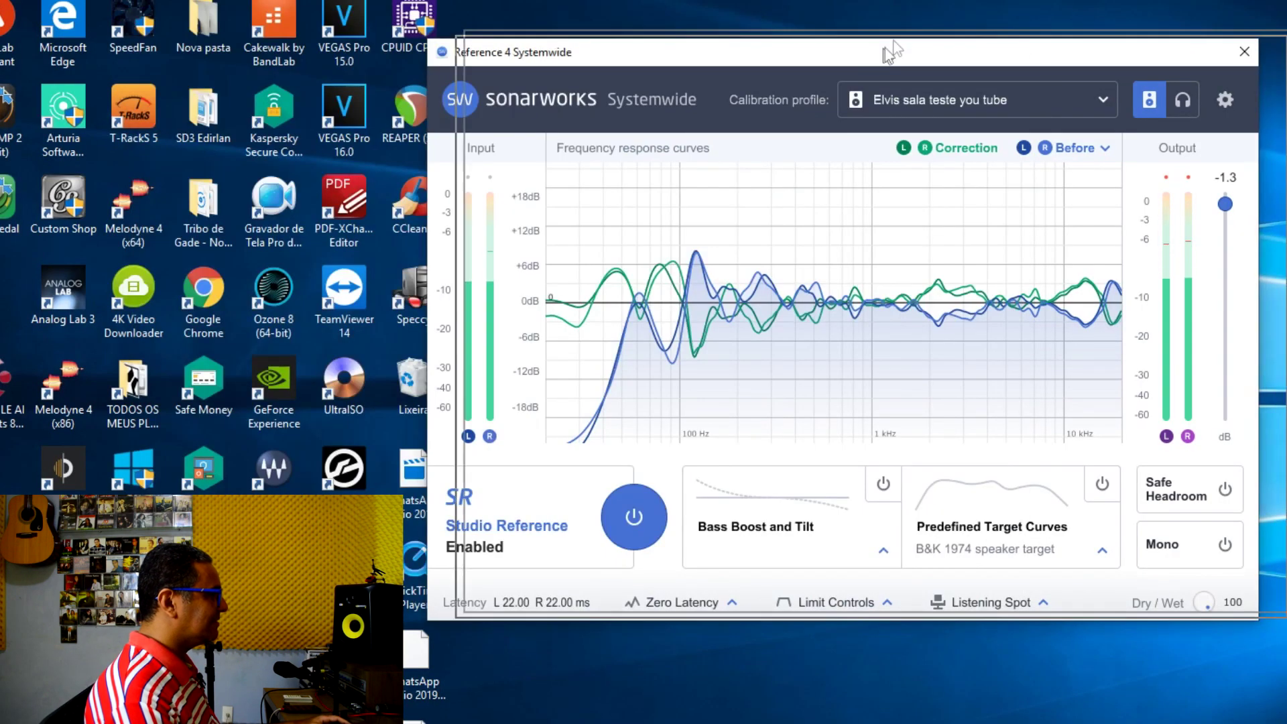
{"action": "left_click_drag", "start_coordinate": [891, 52], "coordinate": [898, 20]}
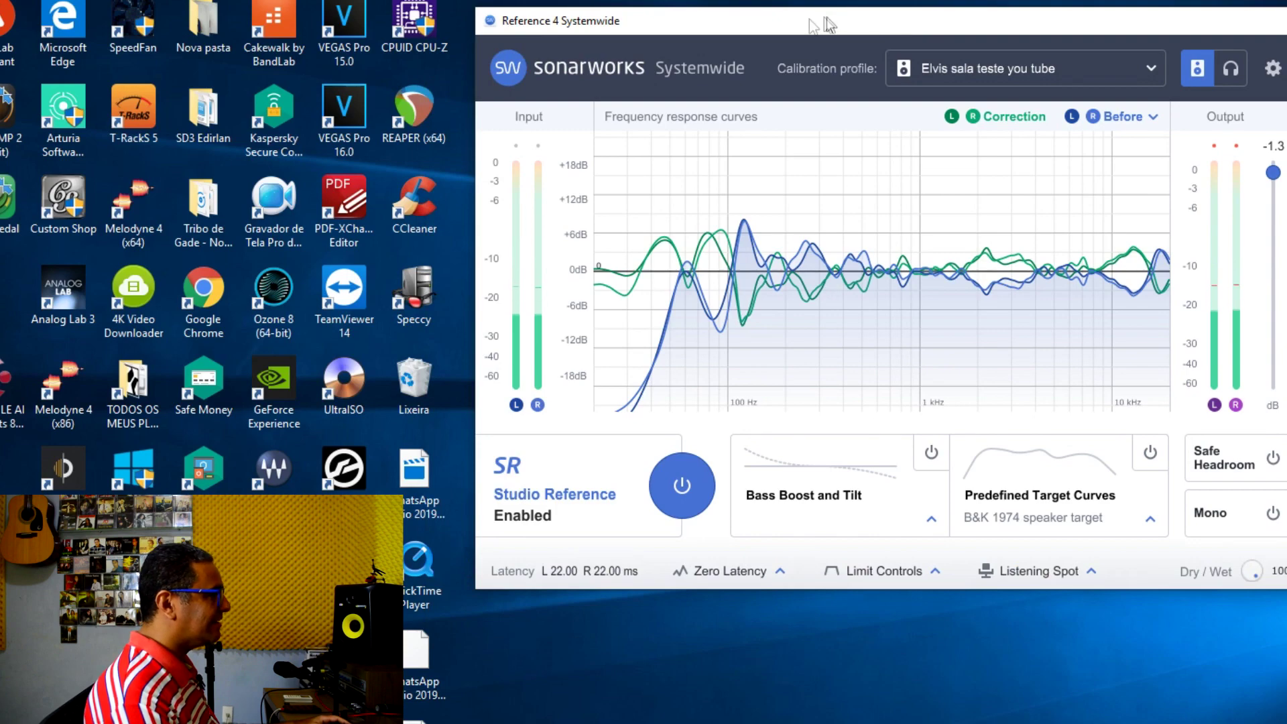
{"action": "mouse_move", "coordinate": [694, 18]}
{"action": "left_mouse_down"}
{"action": "mouse_move", "coordinate": [647, 27]}
{"action": "mouse_move", "coordinate": [679, 38]}
{"action": "left_mouse_up"}
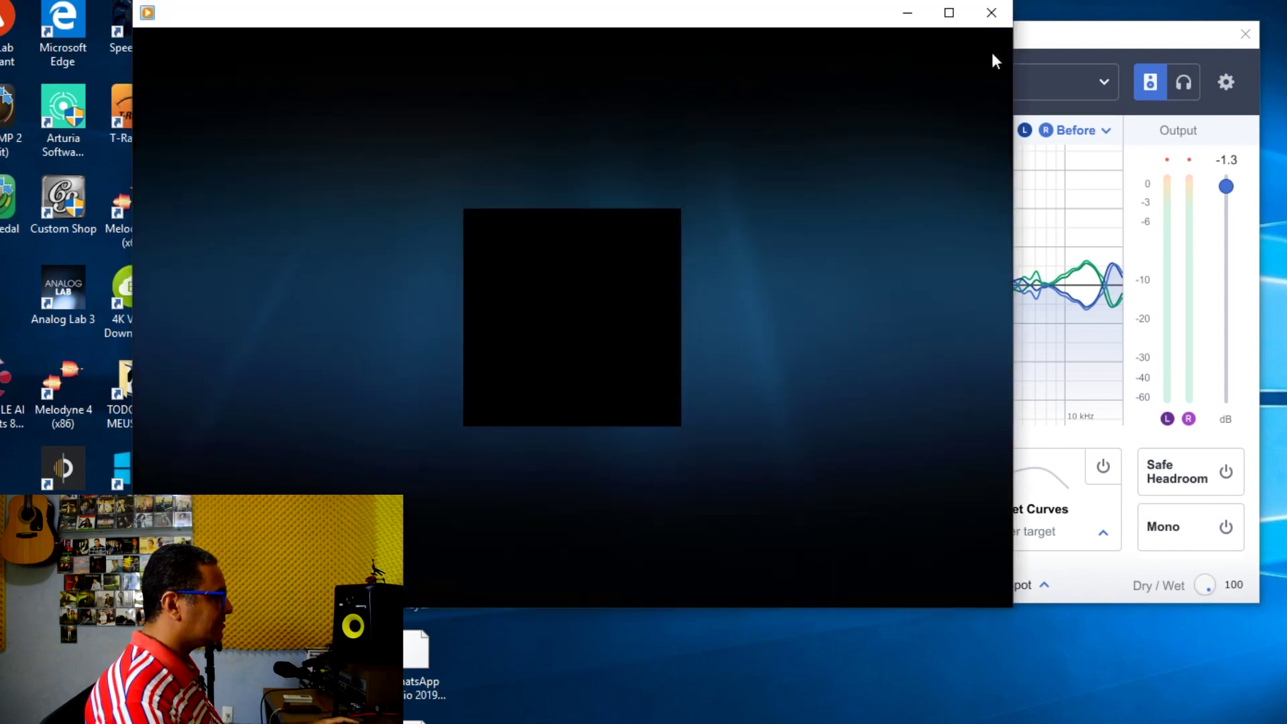
Minimize the media player, and toggle Studio Reference to bypass and back to enabled.
{"action": "left_click", "coordinate": [908, 16]}
{"action": "left_click", "coordinate": [637, 503]}
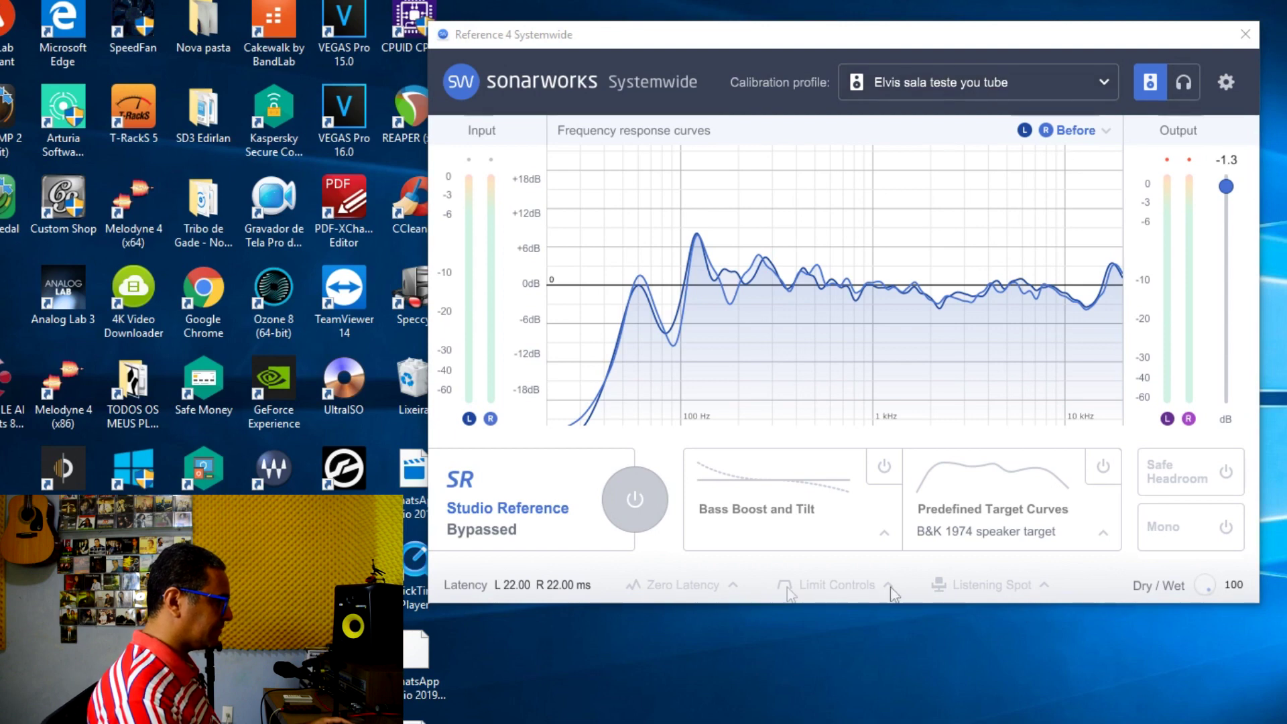
{"action": "left_click", "coordinate": [635, 500]}
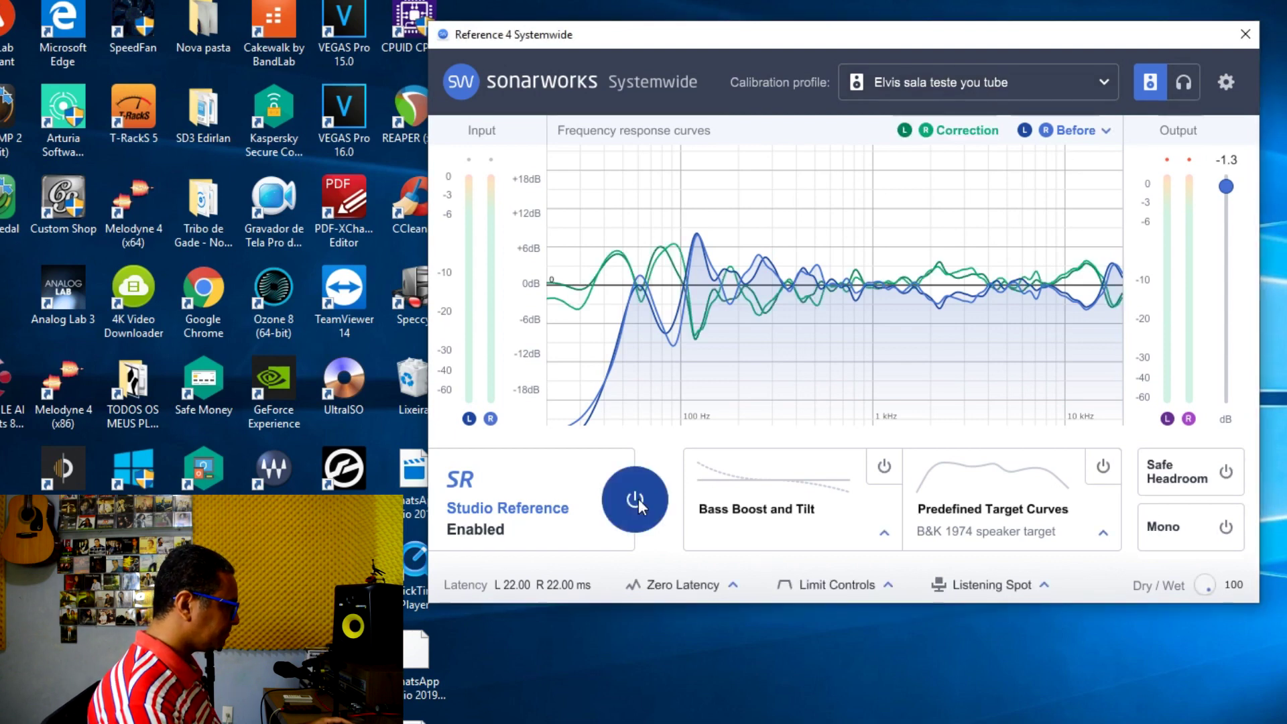
Open the Bass Boost and Tilt settings and set Bass Boost to -6 dB.
{"action": "left_click", "coordinate": [884, 469]}
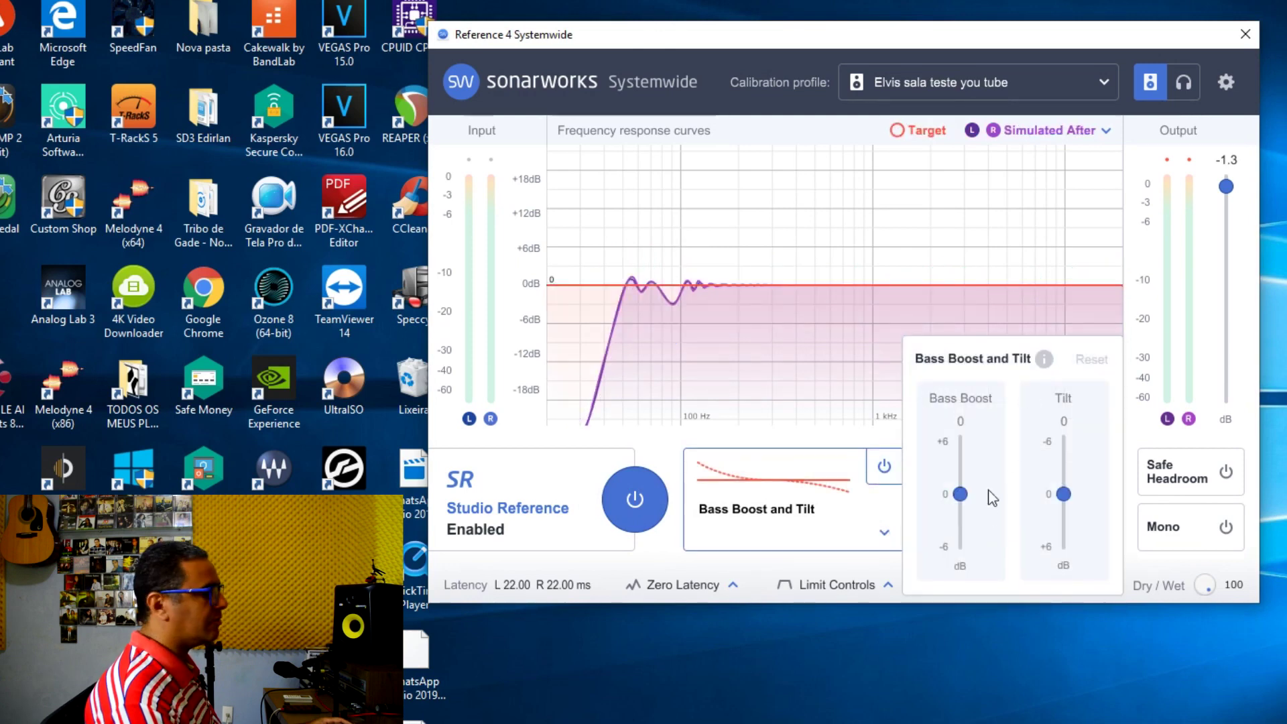
{"action": "left_click_drag", "start_coordinate": [961, 494], "coordinate": [963, 568]}
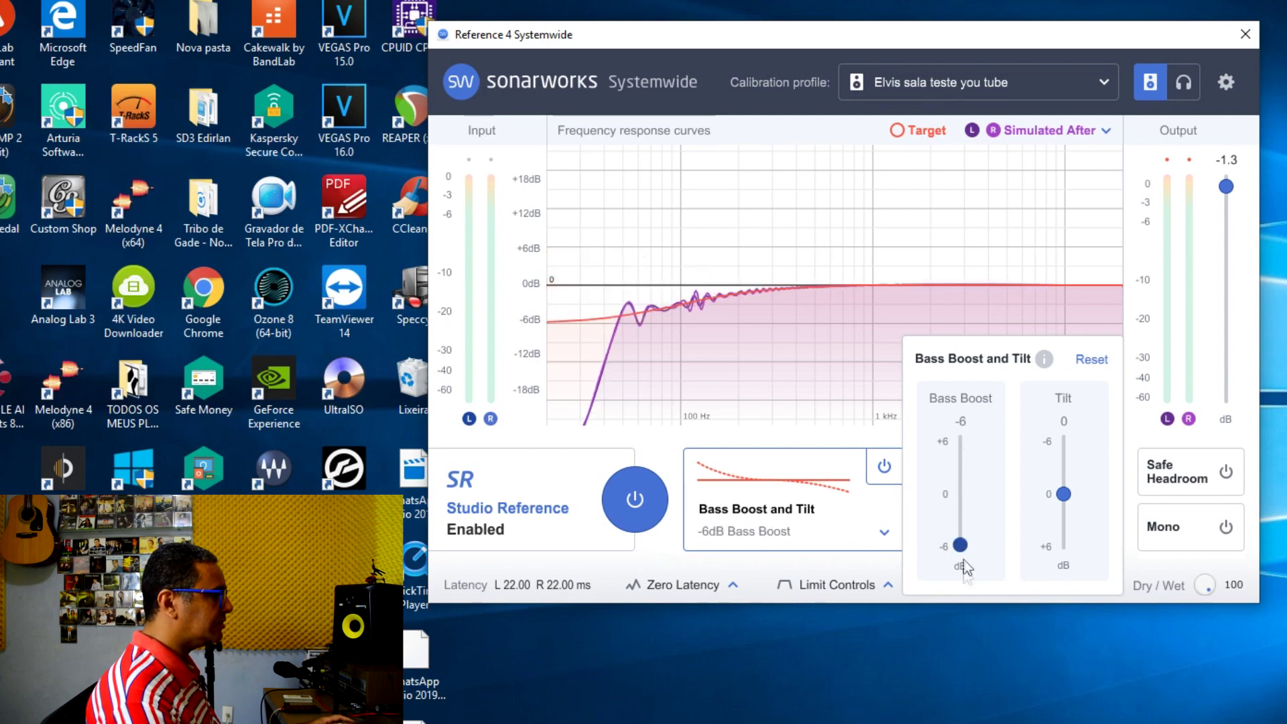
Return Bass Boost to 0, try Tilt at 6 dB and set it back to 0, and close the Bass Boost and Tilt settings.
{"action": "left_click", "coordinate": [963, 502]}
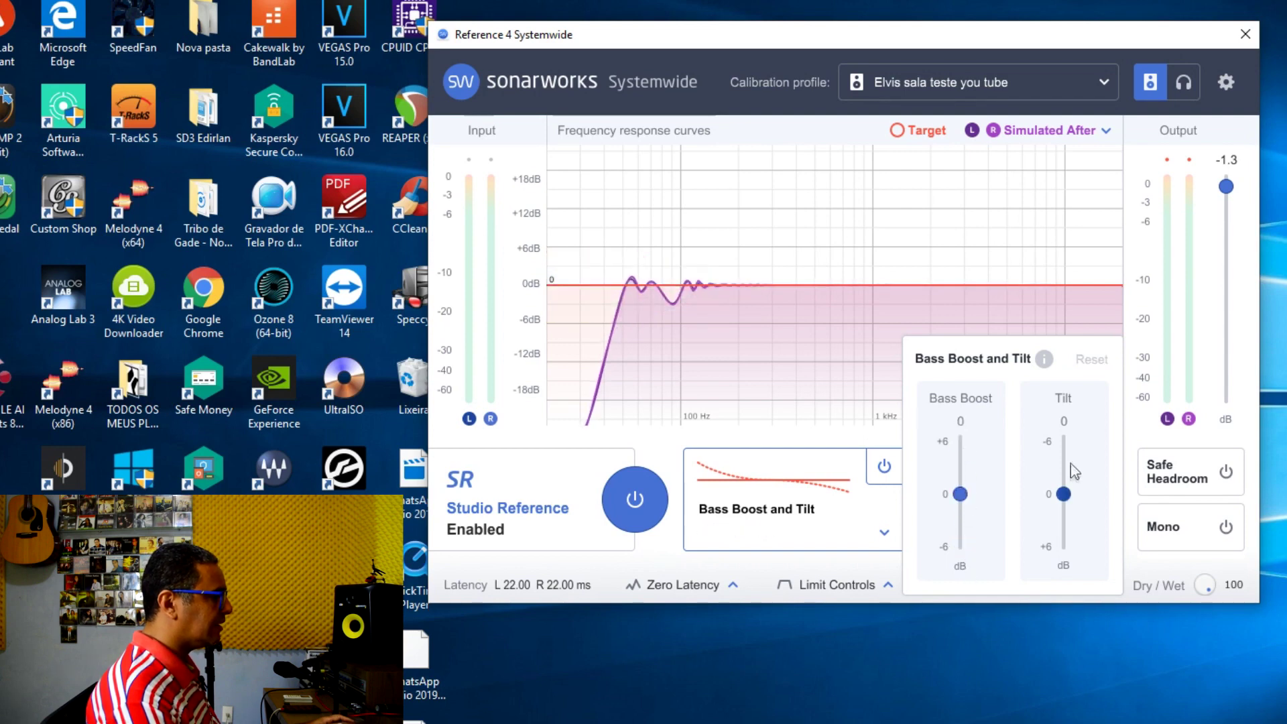
{"action": "left_click_drag", "start_coordinate": [1071, 465], "coordinate": [1071, 448]}
{"action": "left_click_drag", "start_coordinate": [1071, 513], "coordinate": [1071, 565]}
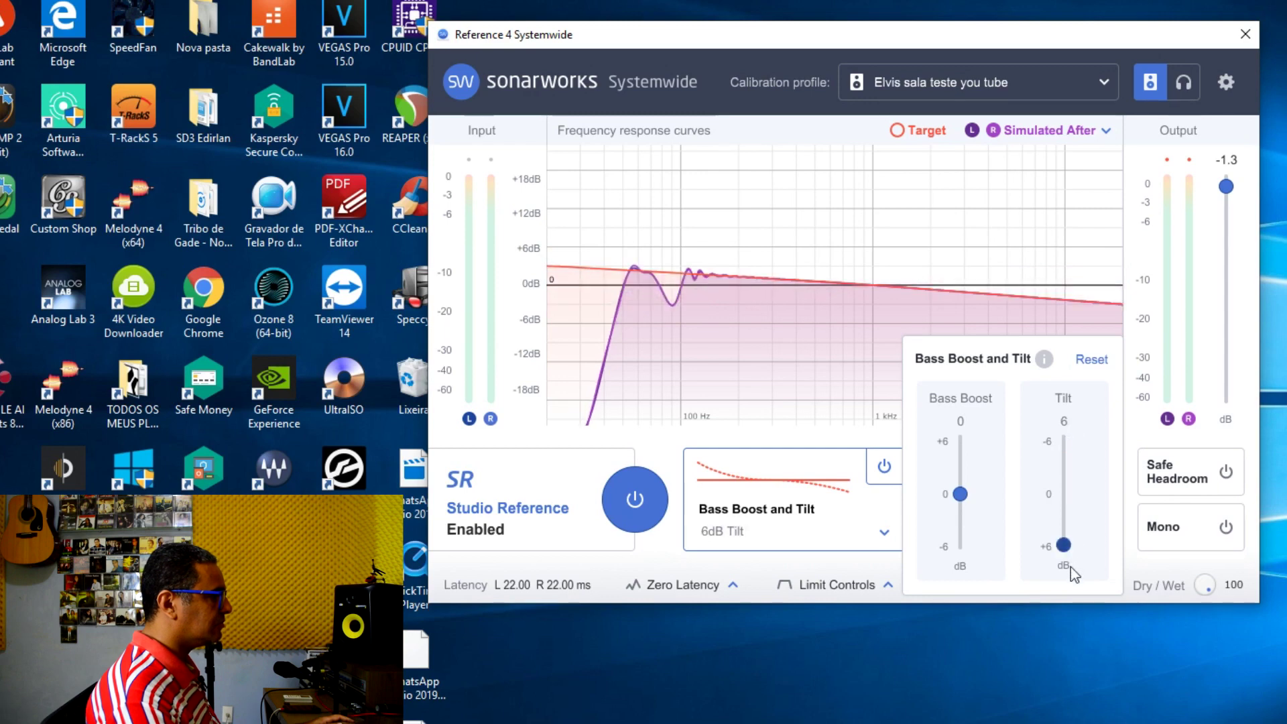
{"action": "left_click", "coordinate": [1070, 498]}
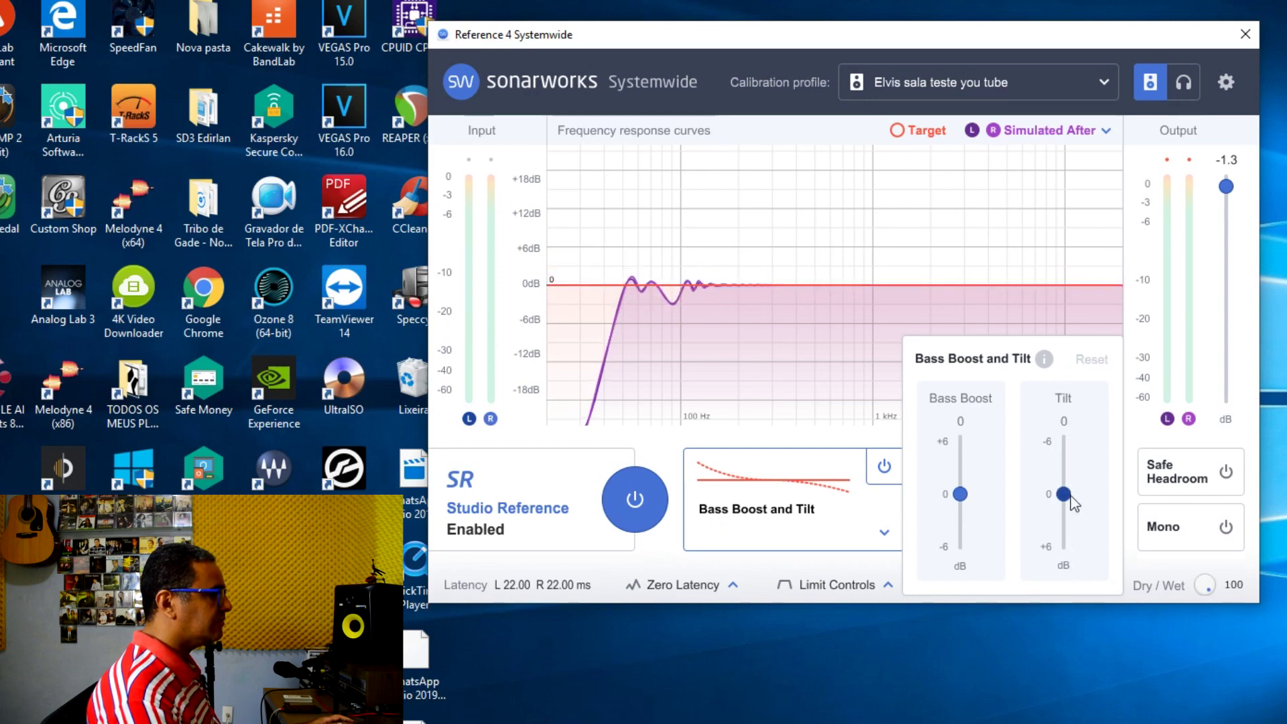
{"action": "left_click", "coordinate": [954, 257]}
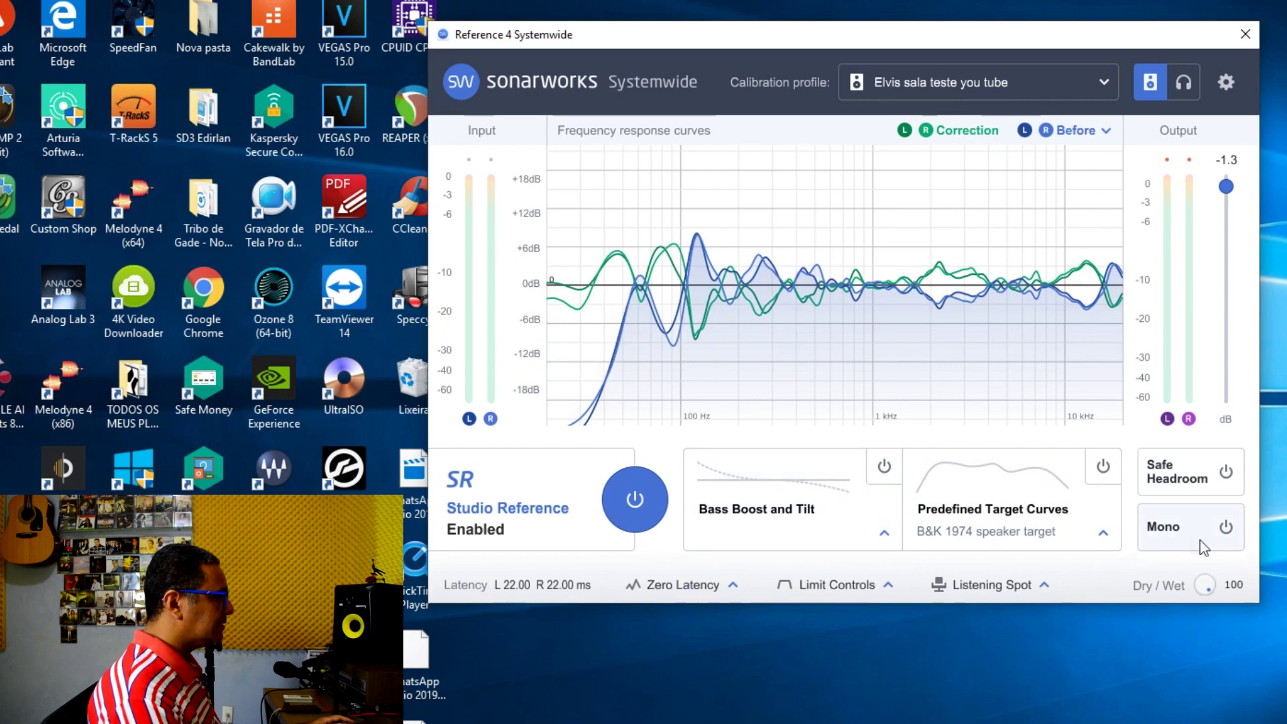
Sweep the Dry/Wet amount repeatedly between 0 and 100, passing about 49, and return it to 100.
{"action": "left_click_drag", "start_coordinate": [1205, 580], "coordinate": [1188, 630]}
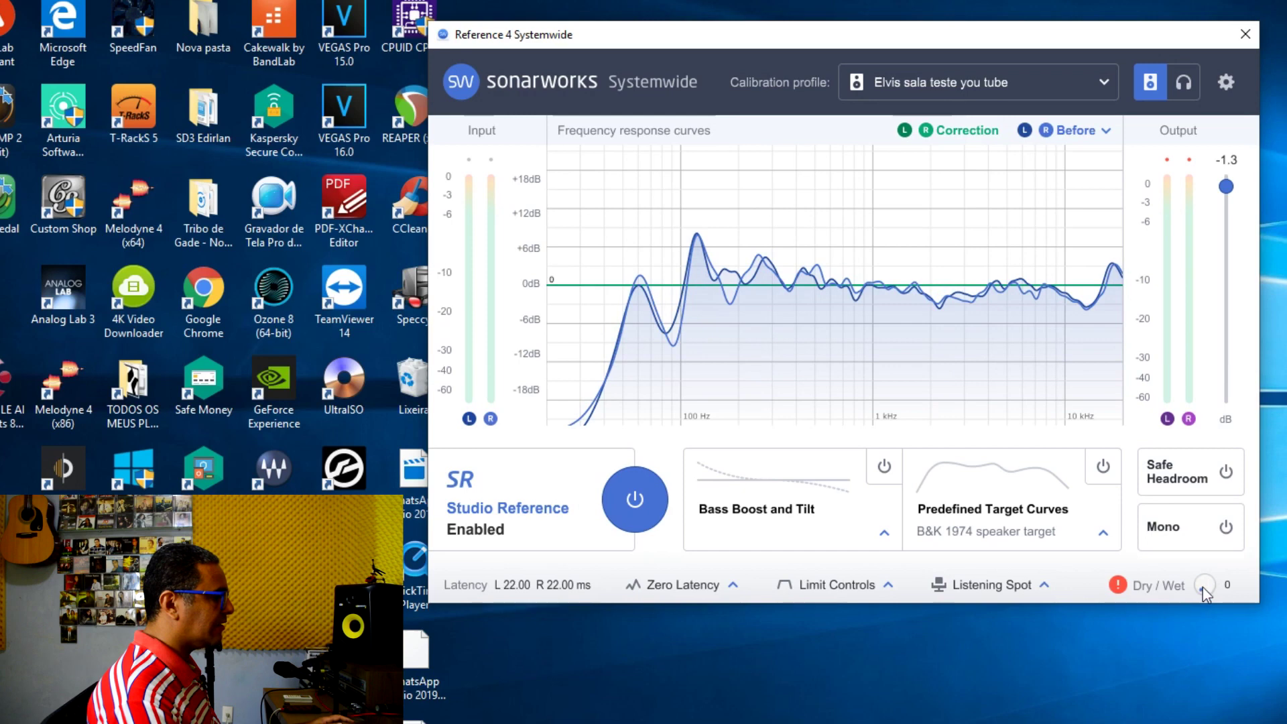
{"action": "left_click_drag", "start_coordinate": [1204, 585], "coordinate": [1206, 613]}
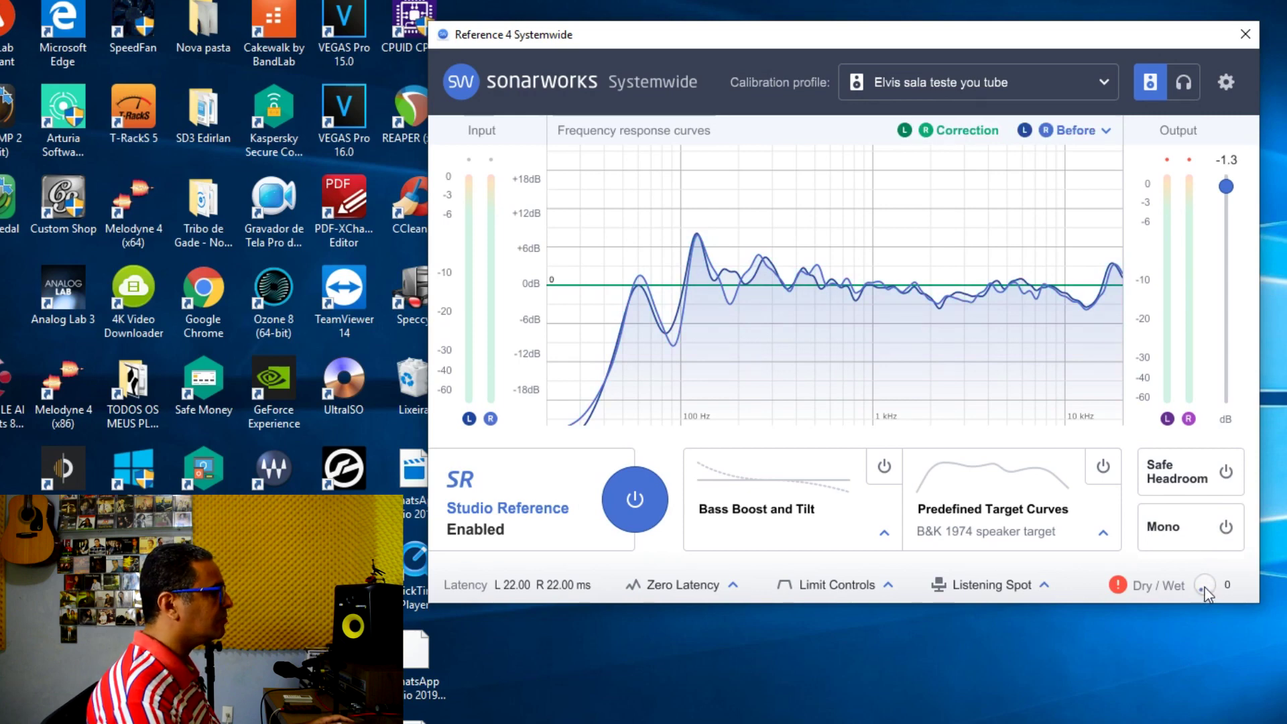
{"action": "left_click_drag", "start_coordinate": [1207, 593], "coordinate": [1209, 550]}
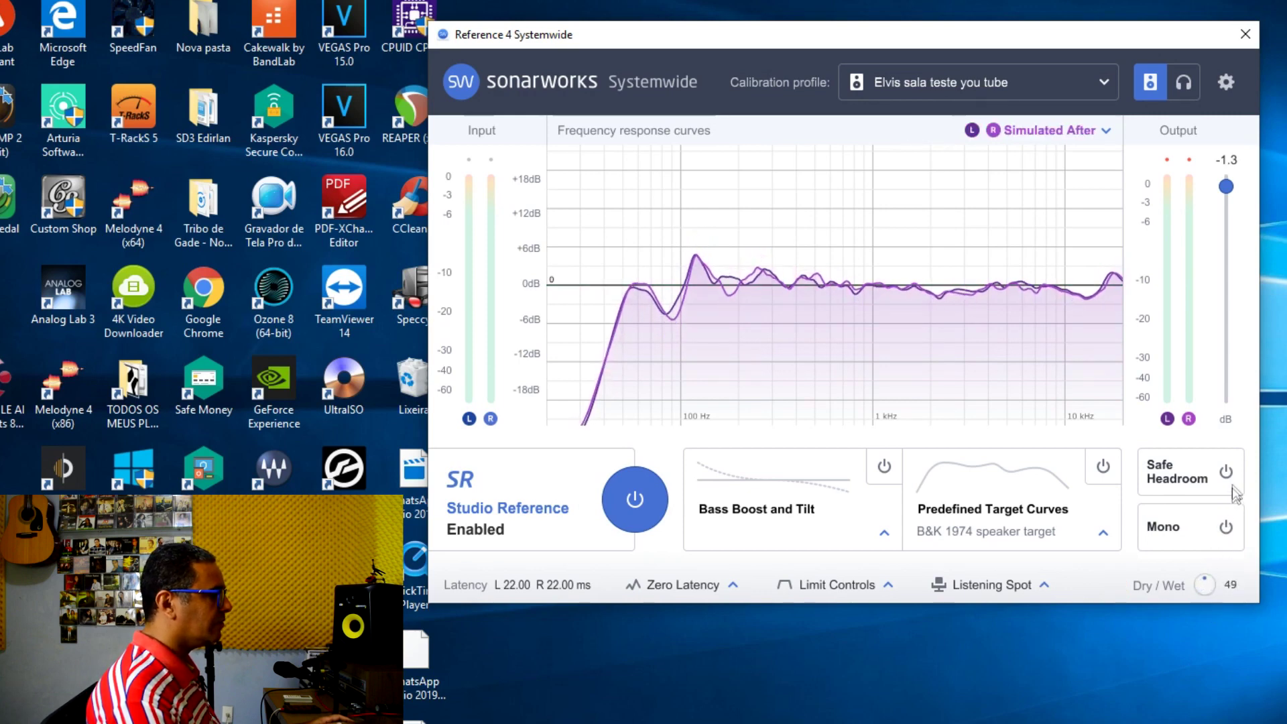
{"action": "left_click_drag", "start_coordinate": [1239, 476], "coordinate": [1244, 453]}
{"action": "left_click_drag", "start_coordinate": [1202, 605], "coordinate": [1226, 529]}
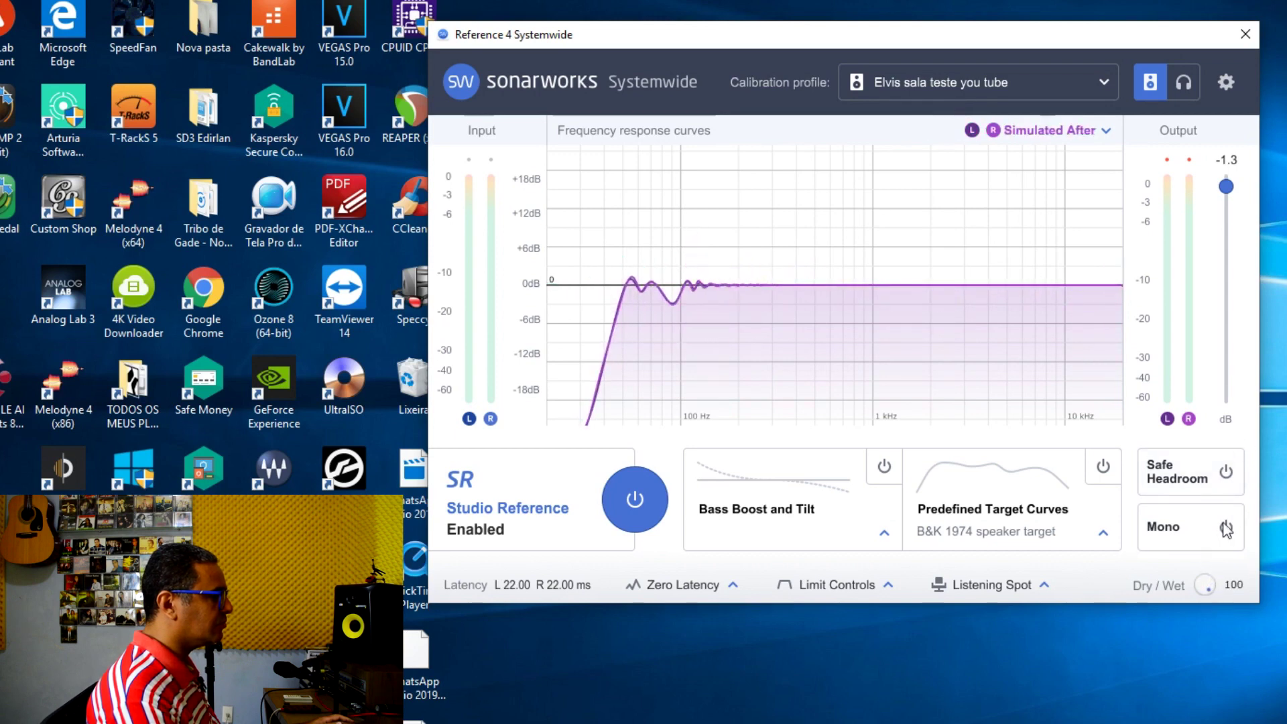
{"action": "left_click_drag", "start_coordinate": [1205, 585], "coordinate": [1187, 723]}
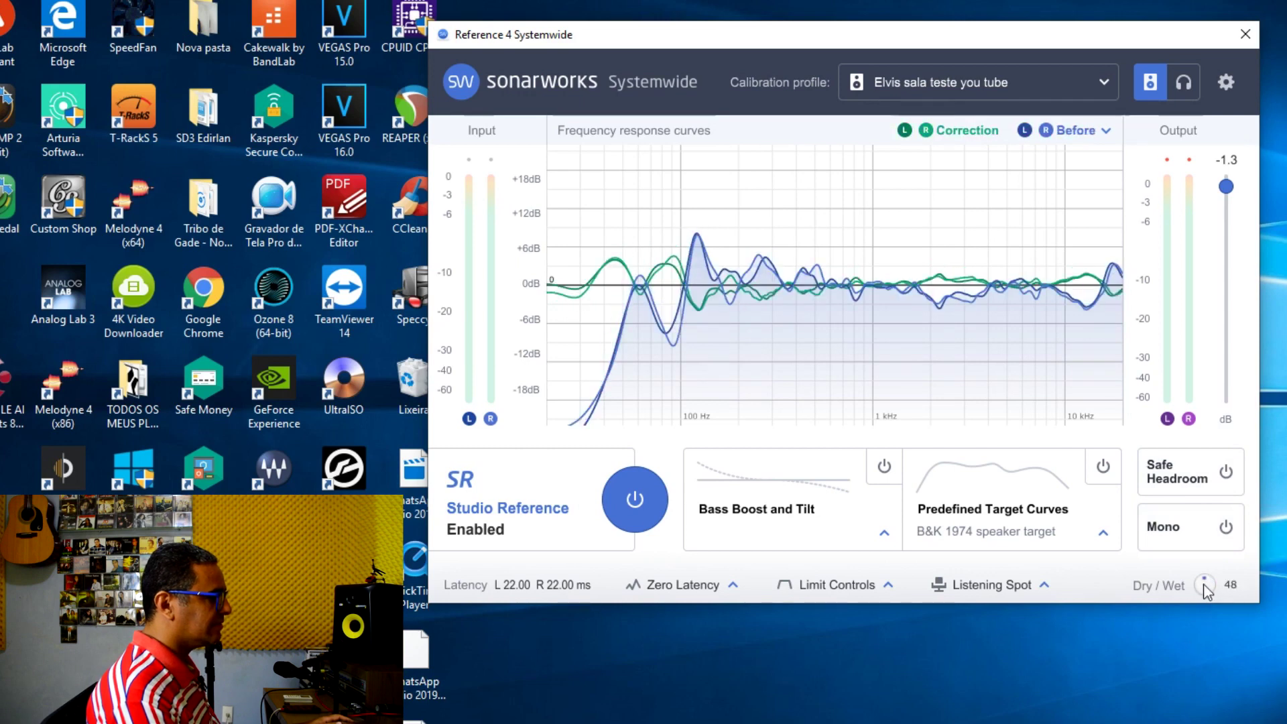
{"action": "left_click_drag", "start_coordinate": [1190, 647], "coordinate": [1190, 723]}
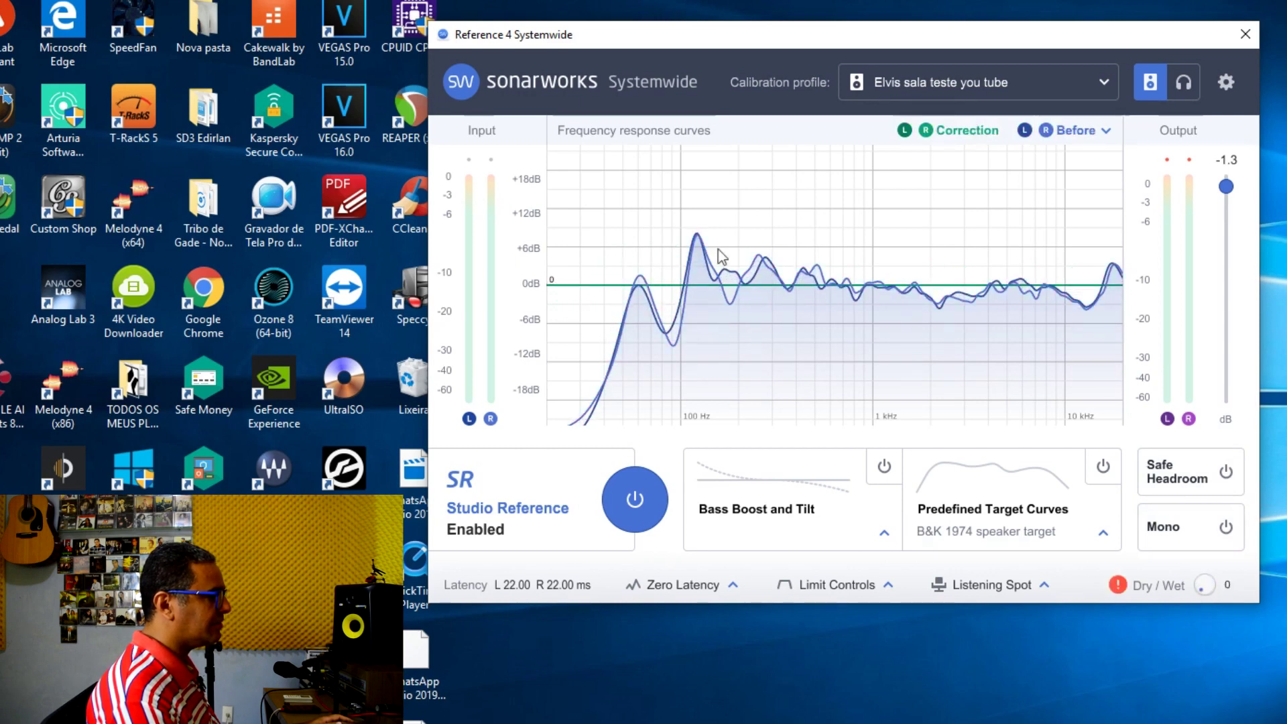
{"action": "left_click_drag", "start_coordinate": [1185, 603], "coordinate": [1206, 573]}
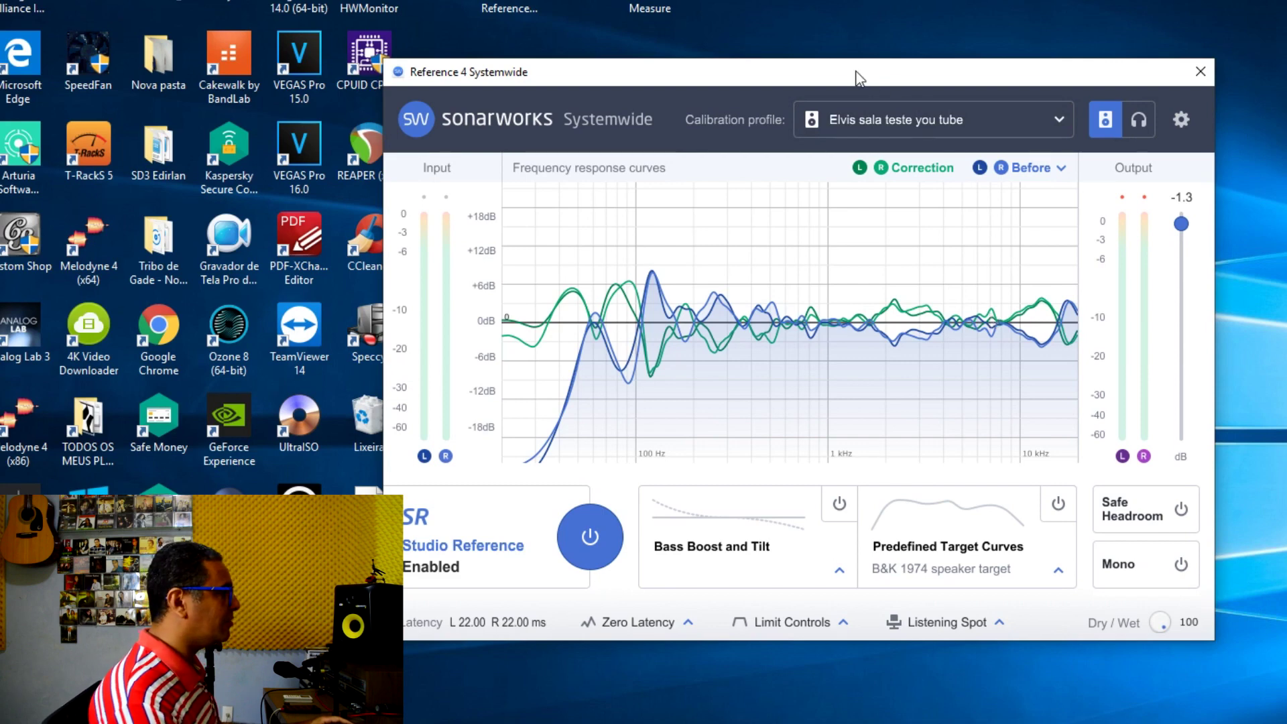
Switch Systemwide to headphone calibration, reposition its window, and browse the available headphone profile files without loading one.
{"action": "left_click", "coordinate": [1140, 124]}
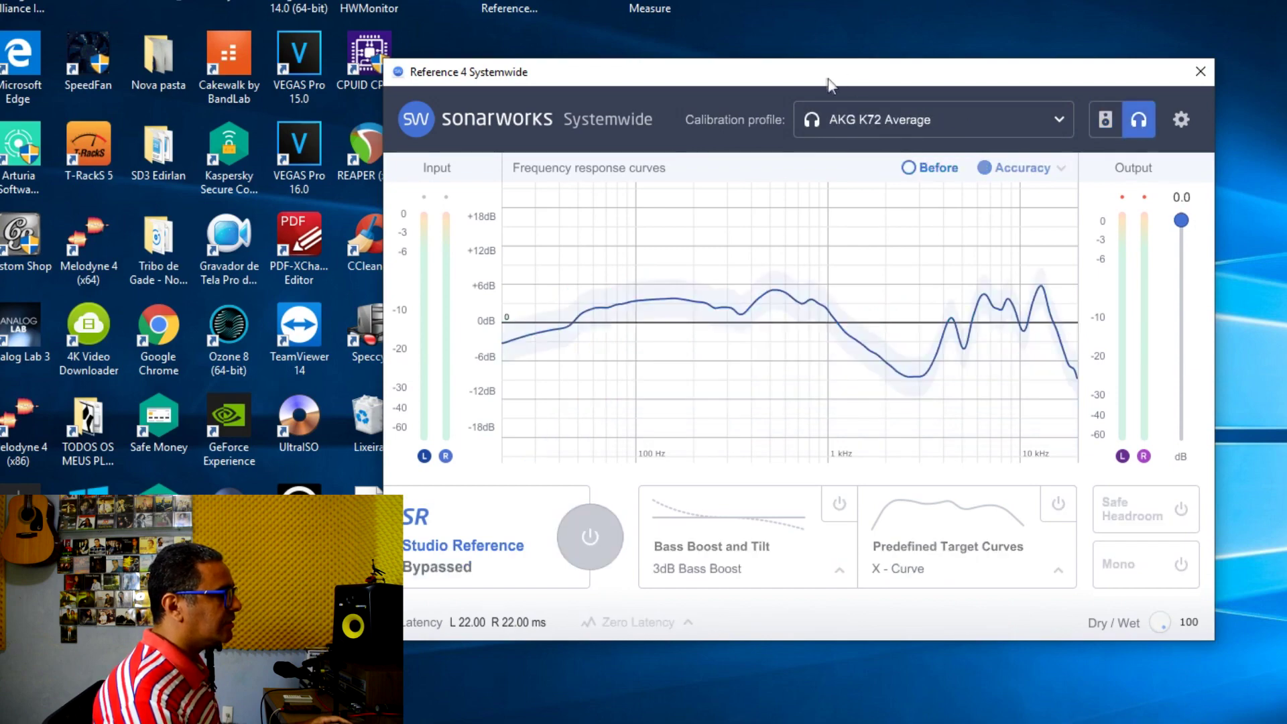
{"action": "left_click_drag", "start_coordinate": [871, 62], "coordinate": [912, 36]}
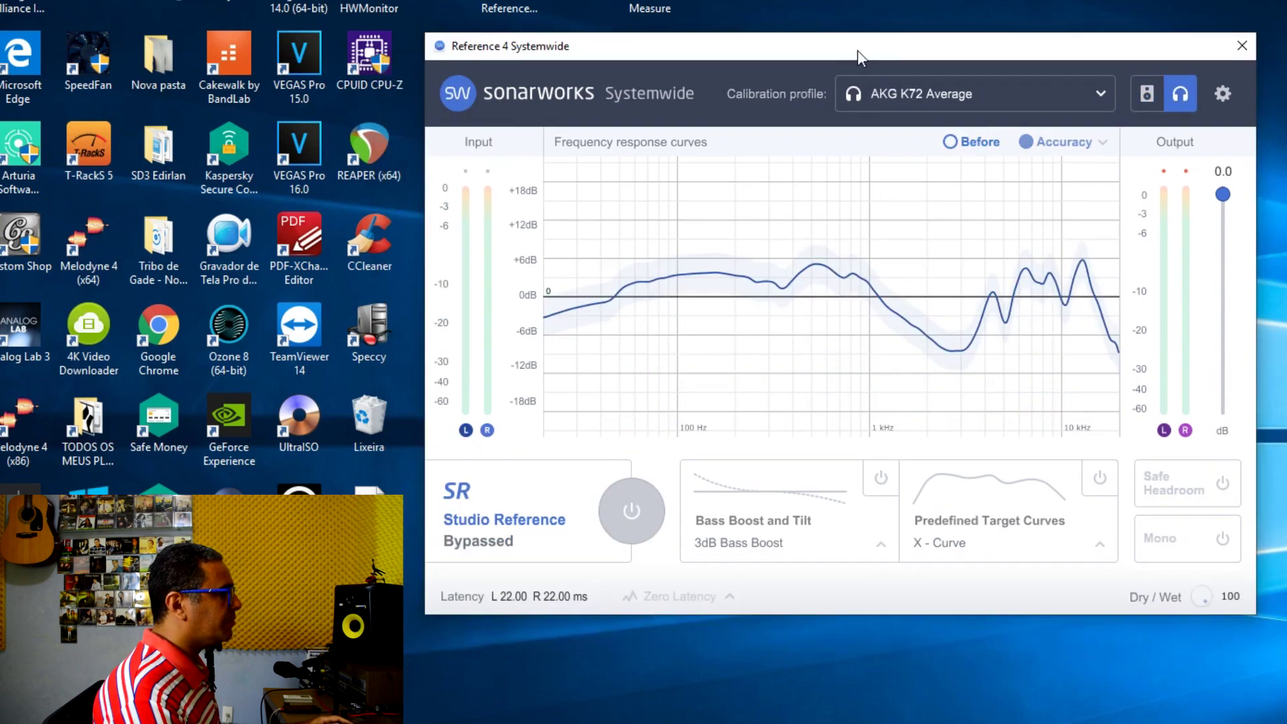
{"action": "left_click", "coordinate": [1001, 94]}
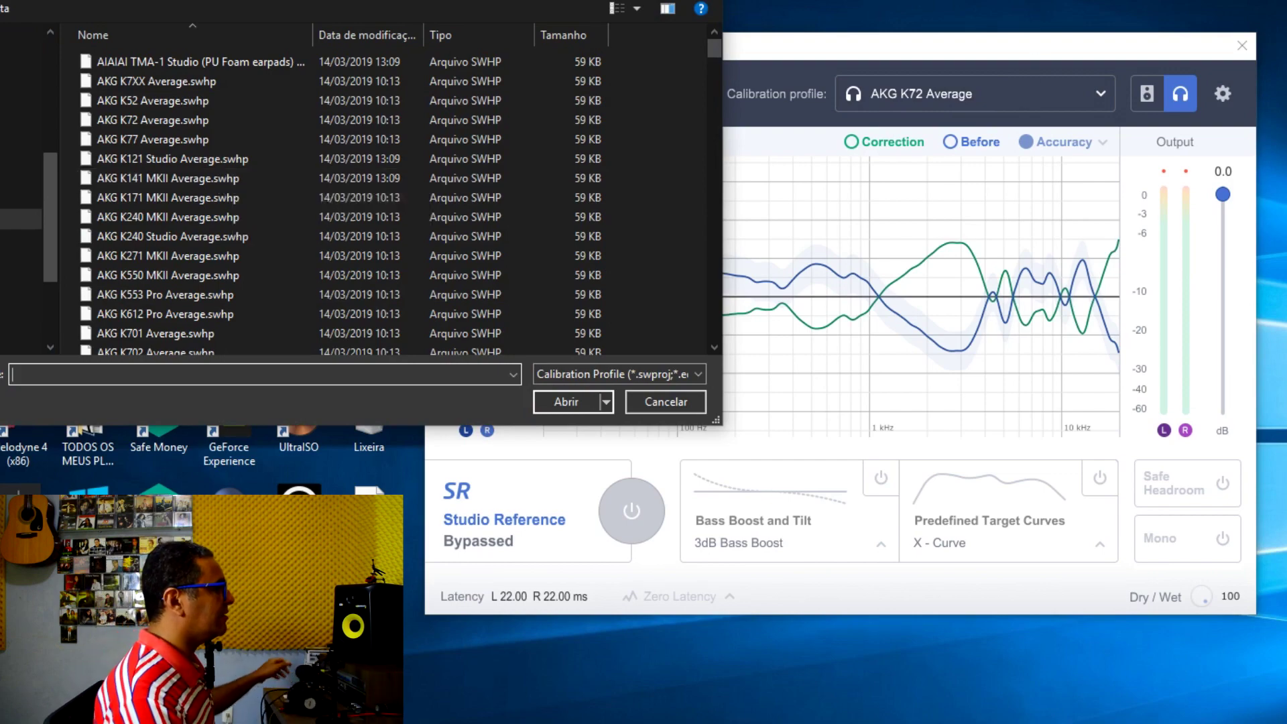
{"action": "key", "text": "Escape"}
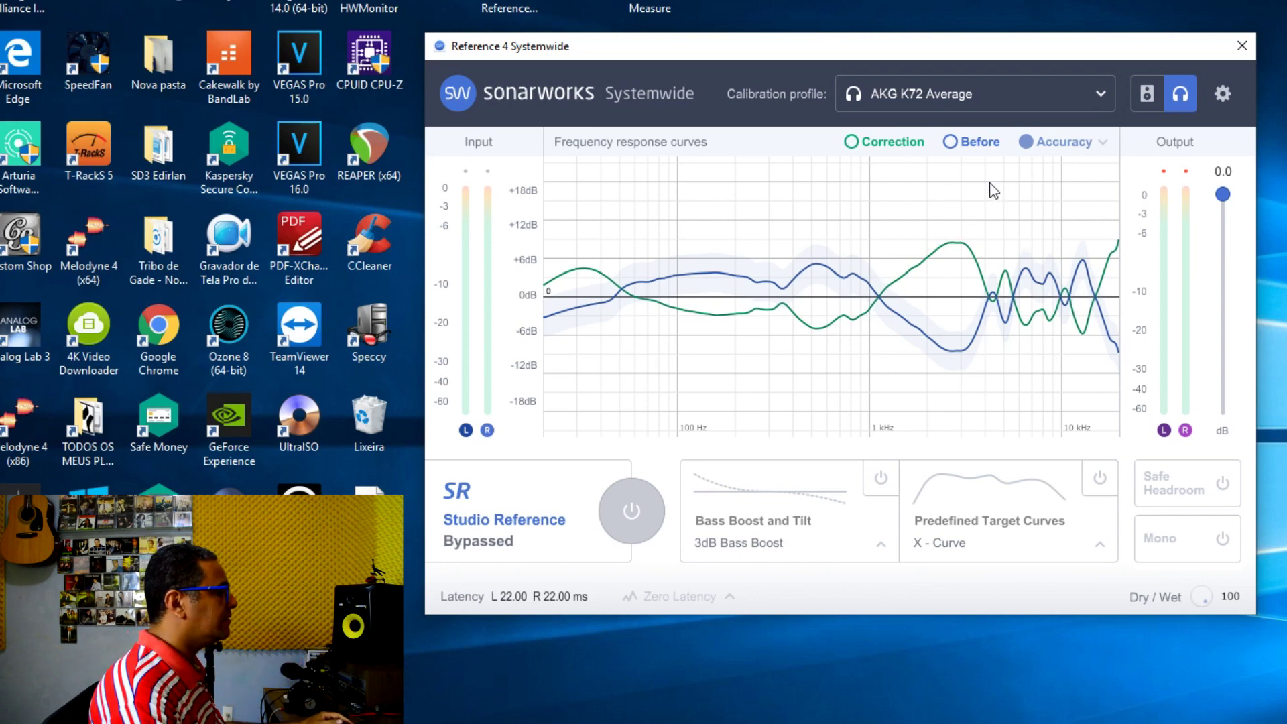
Load AKG K72 Average.swhp as the headphone calibration profile.
{"action": "left_click", "coordinate": [1019, 88]}
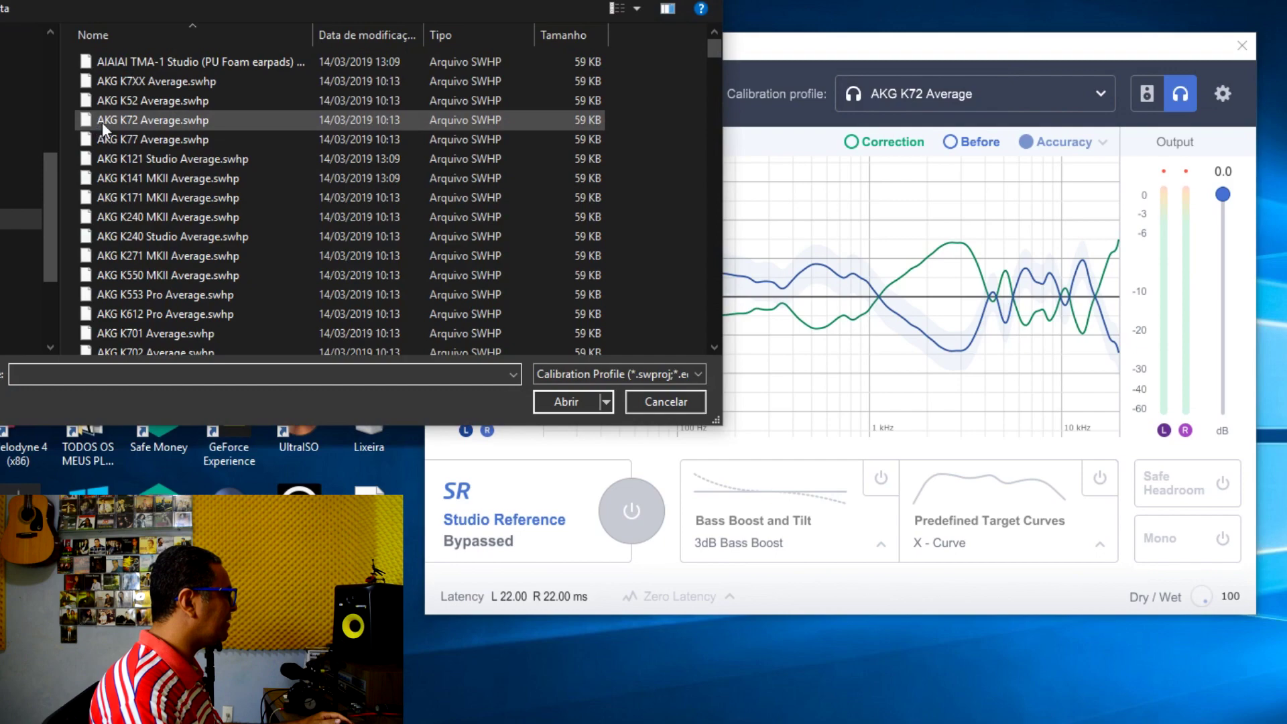
{"action": "left_click", "coordinate": [165, 122]}
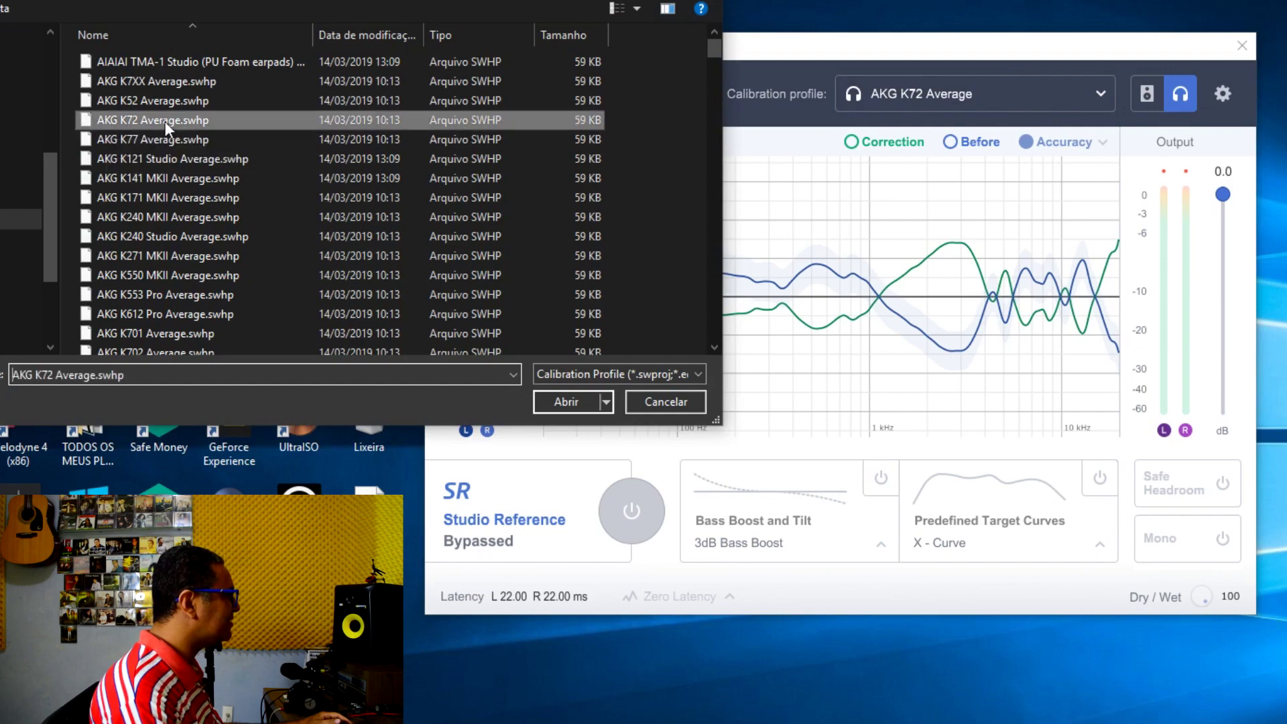
{"action": "left_click", "coordinate": [577, 400]}
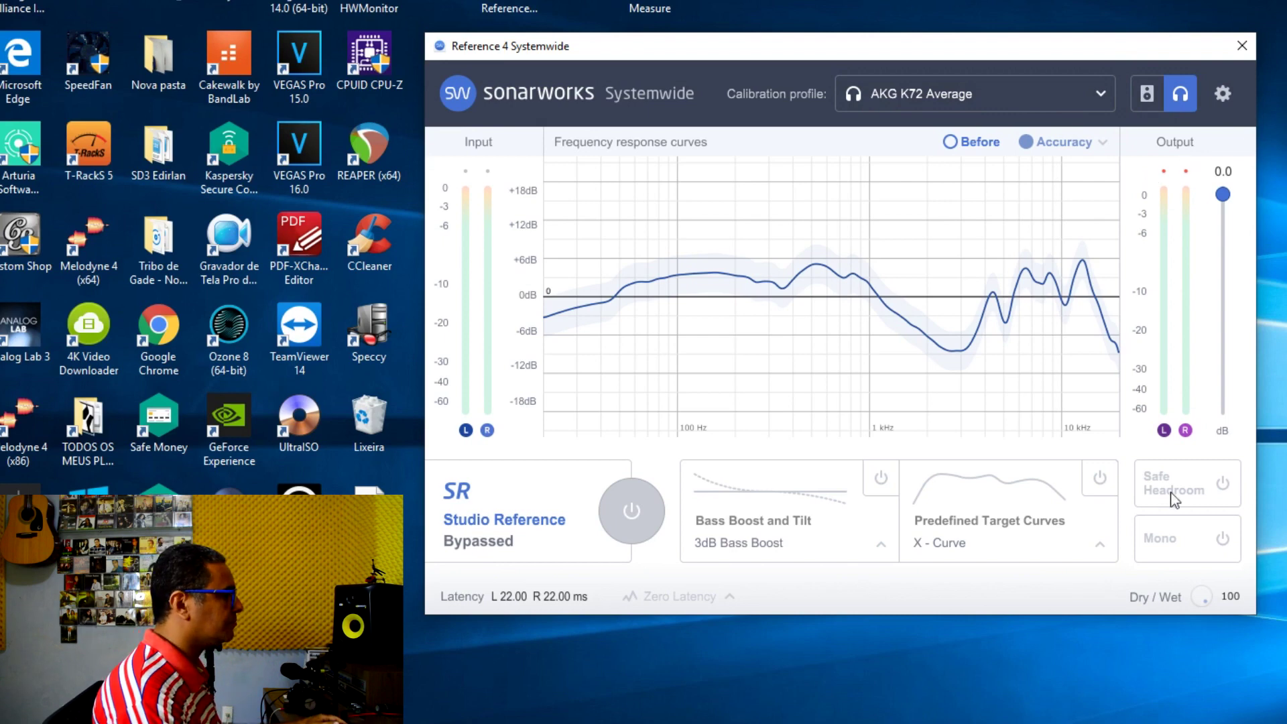
Switch back to the speaker calibration and turn off Bass Boost and Tilt.
{"action": "left_click", "coordinate": [1147, 101]}
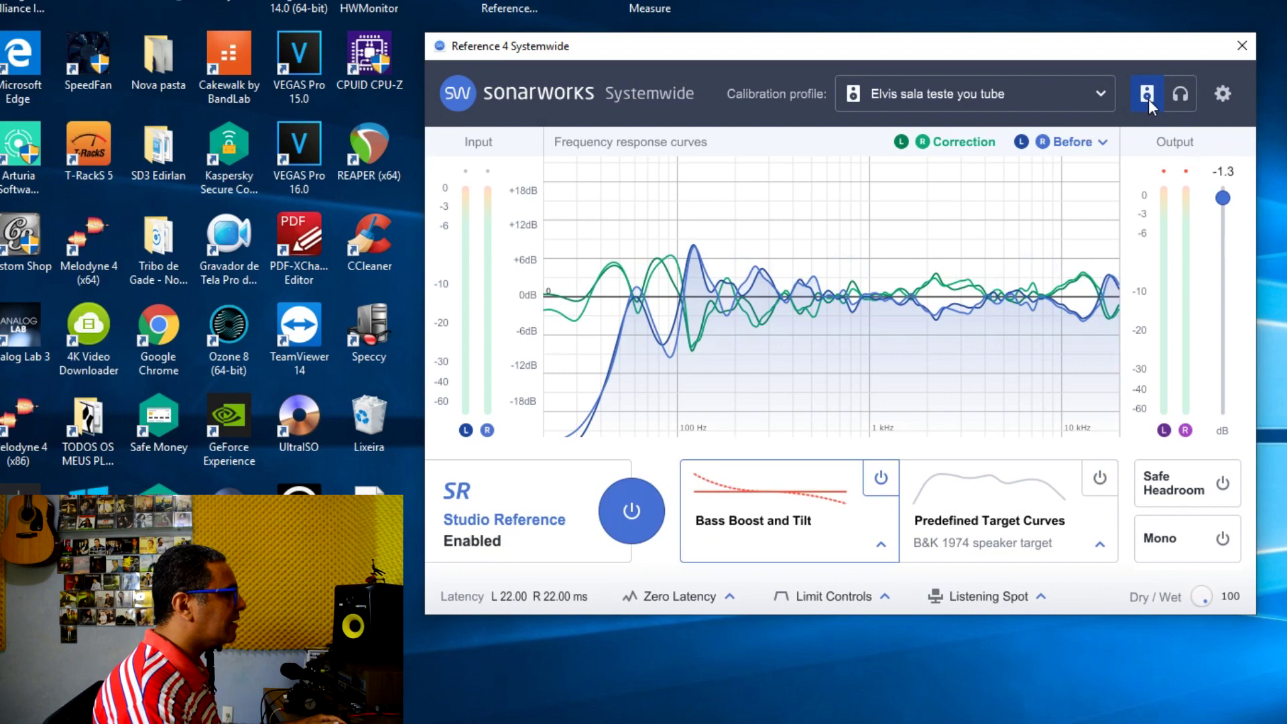
{"action": "left_click", "coordinate": [881, 477]}
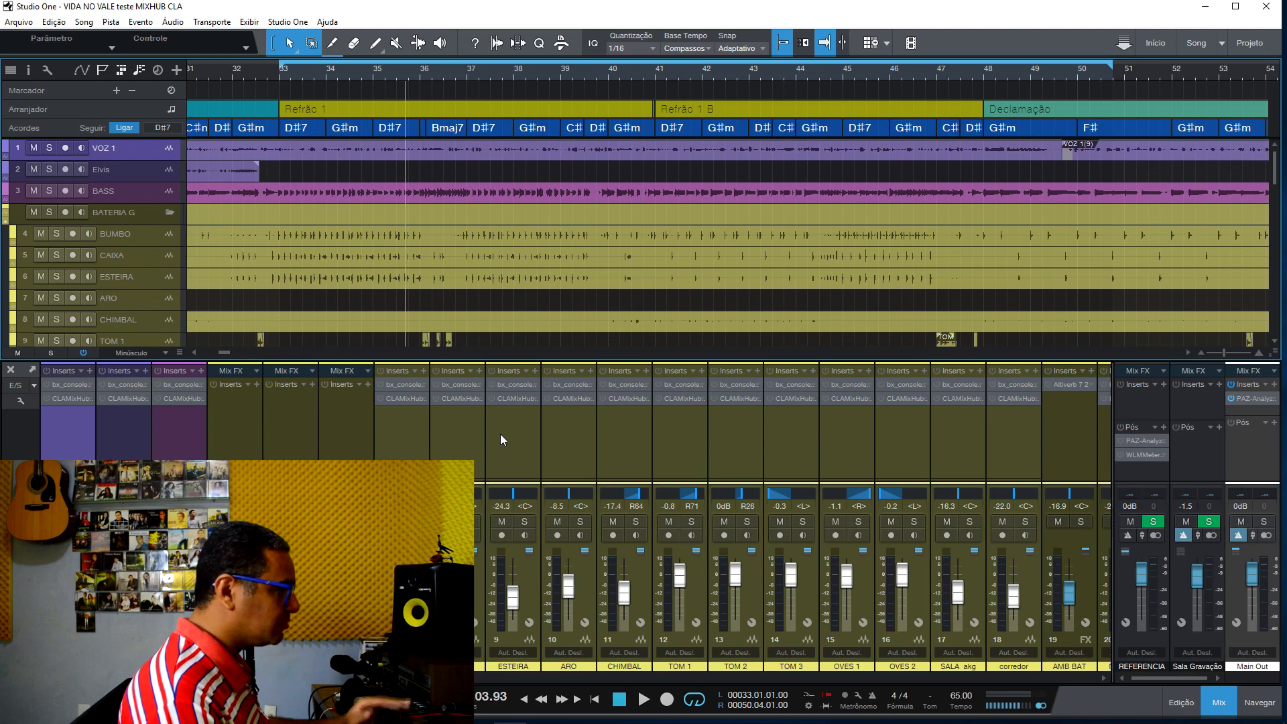
In Studio One, enlarge the mixer, insert Sonarworks_Reference4_x64 on the Main Out channel, and reposition the plug-in window.
{"action": "left_click_drag", "start_coordinate": [665, 340], "coordinate": [665, 286]}
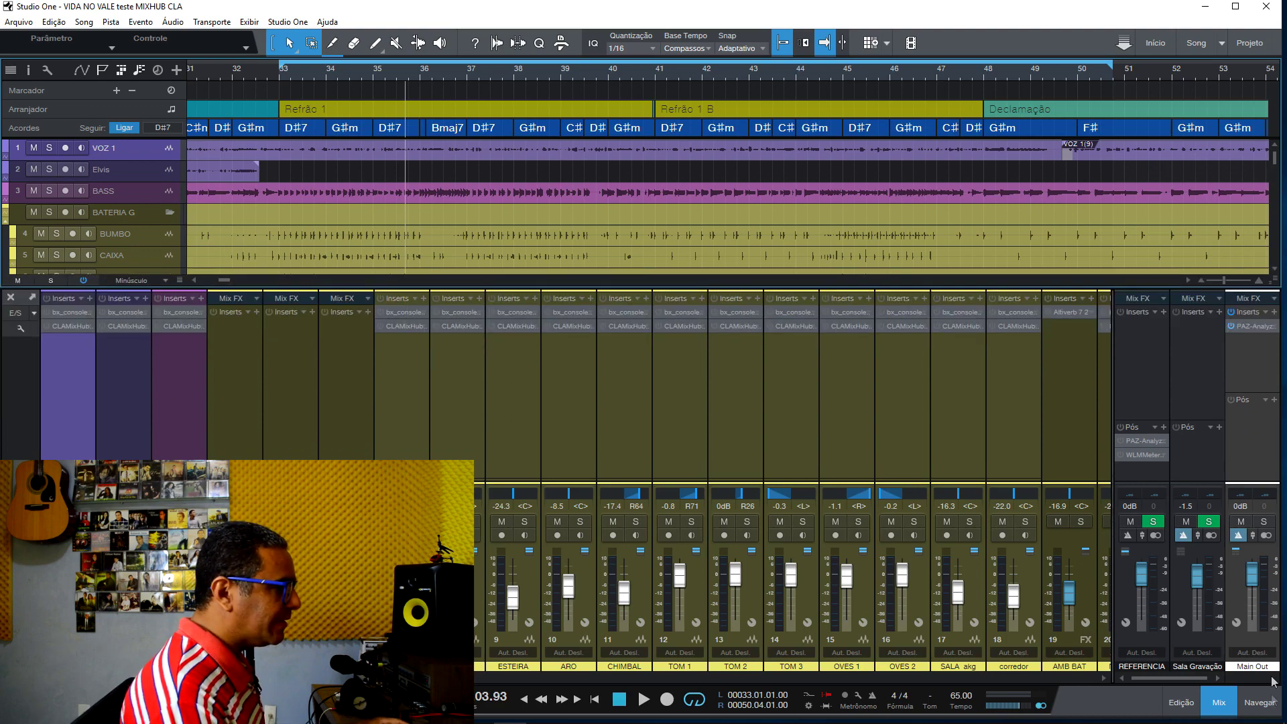
{"action": "left_click", "coordinate": [1266, 713]}
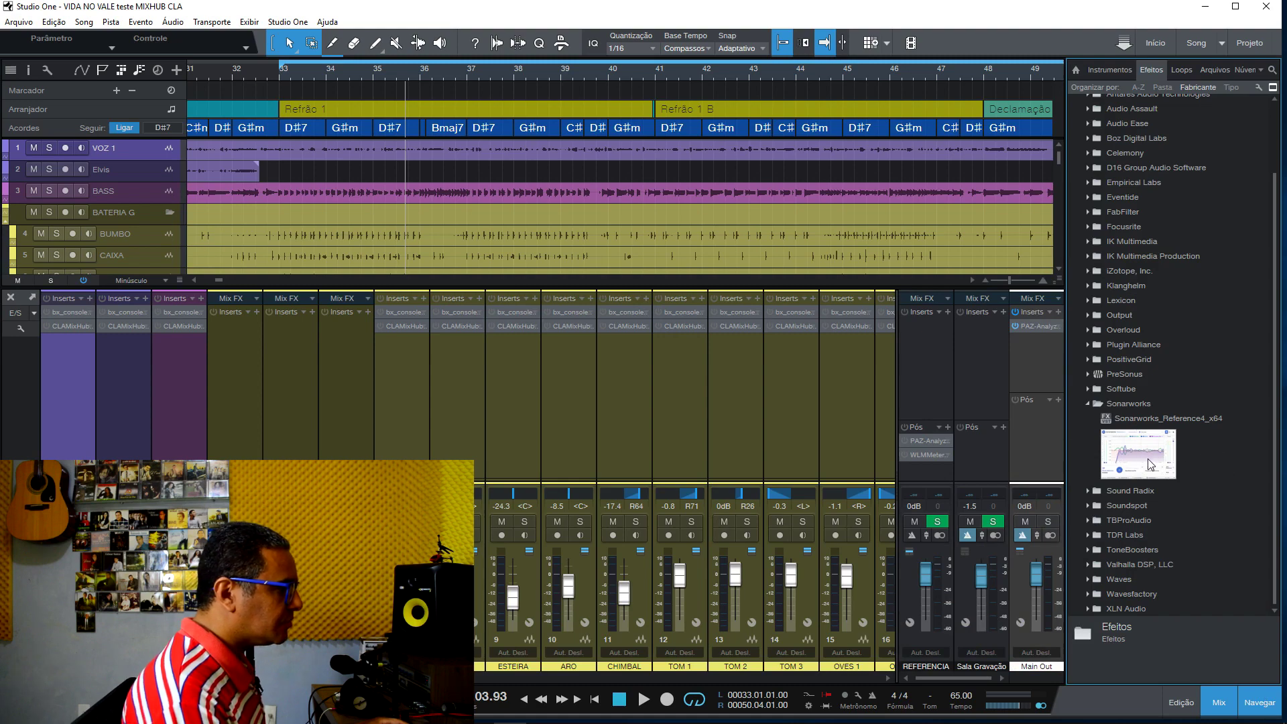
{"action": "left_click_drag", "start_coordinate": [1150, 465], "coordinate": [1028, 348]}
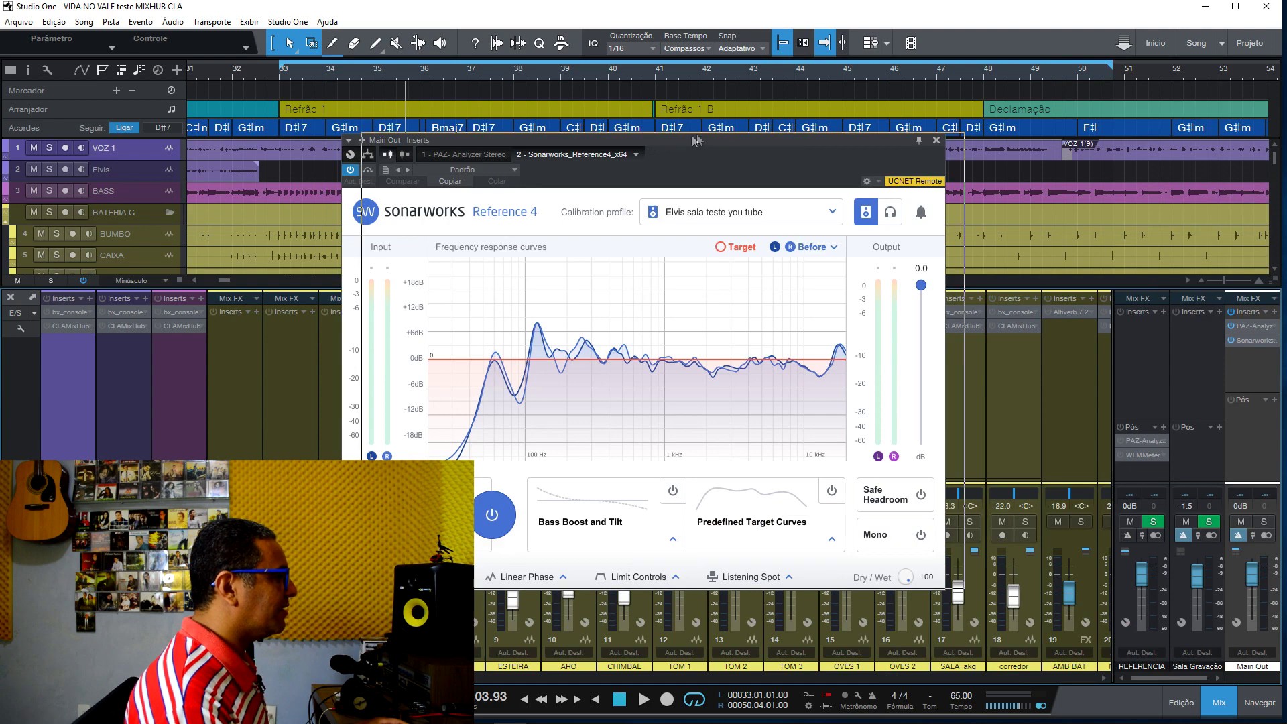
{"action": "left_click_drag", "start_coordinate": [649, 143], "coordinate": [723, 135]}
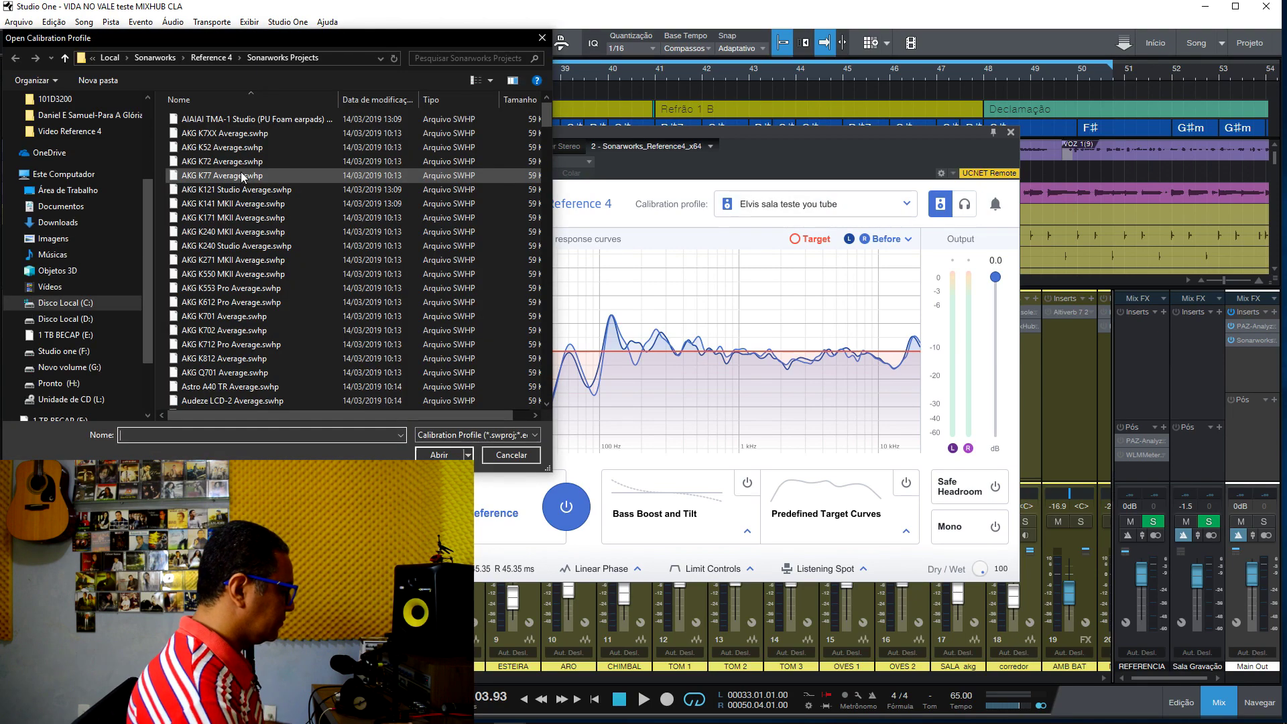
Find and load the measured "sala teste you tube" room calibration profile (.swproj) in the Reference 4 plug-in.
{"action": "type", "text": "elvise"}
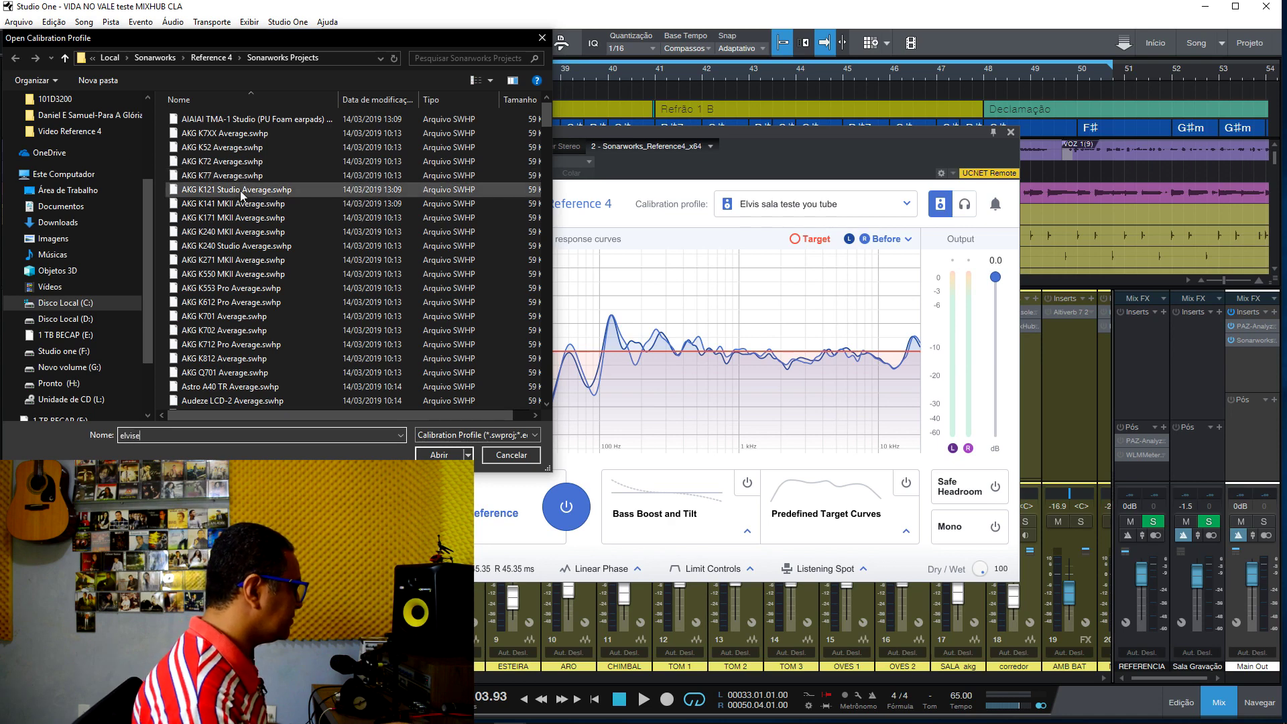
{"action": "left_click", "coordinate": [240, 190]}
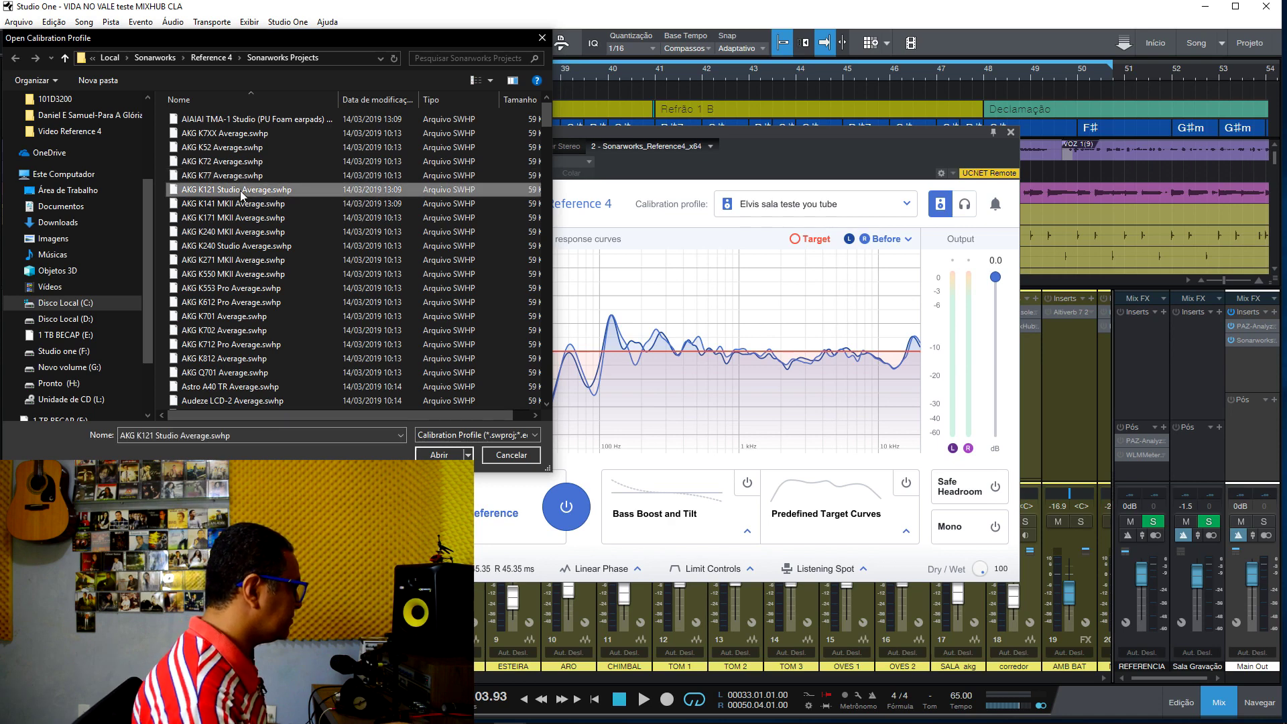
{"action": "type", "text": "elvis"}
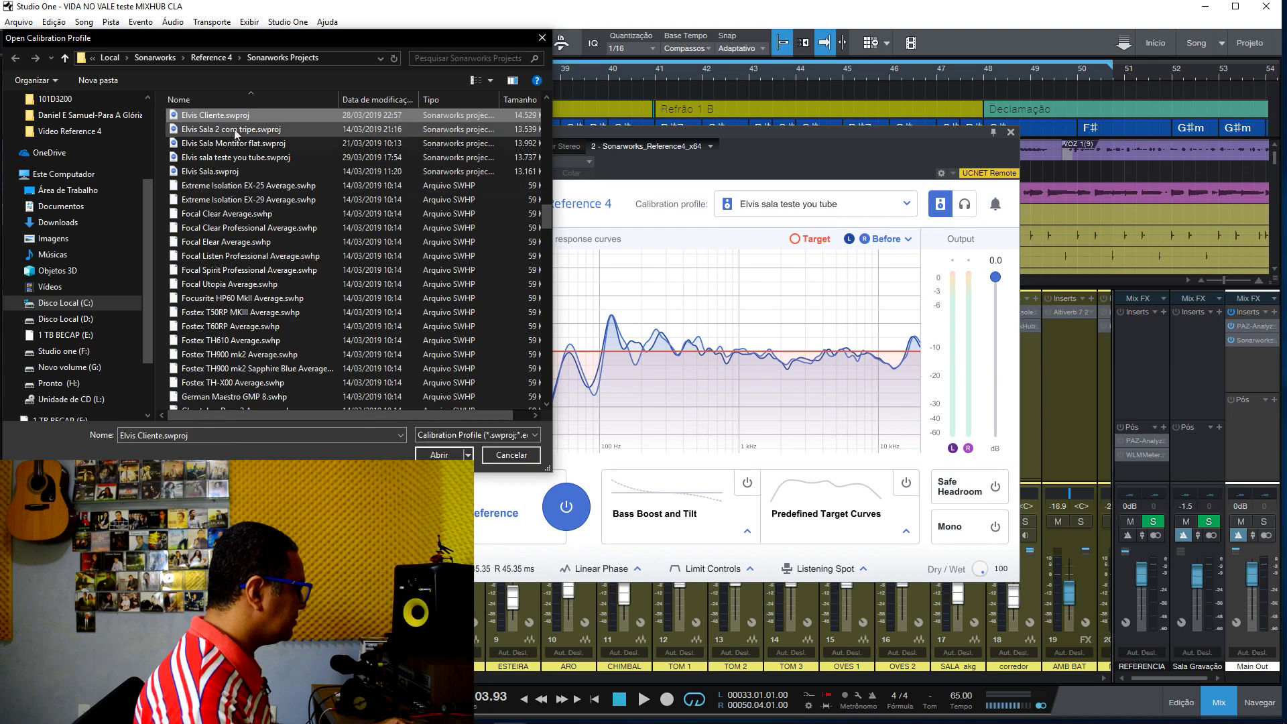
{"action": "left_click", "coordinate": [247, 158]}
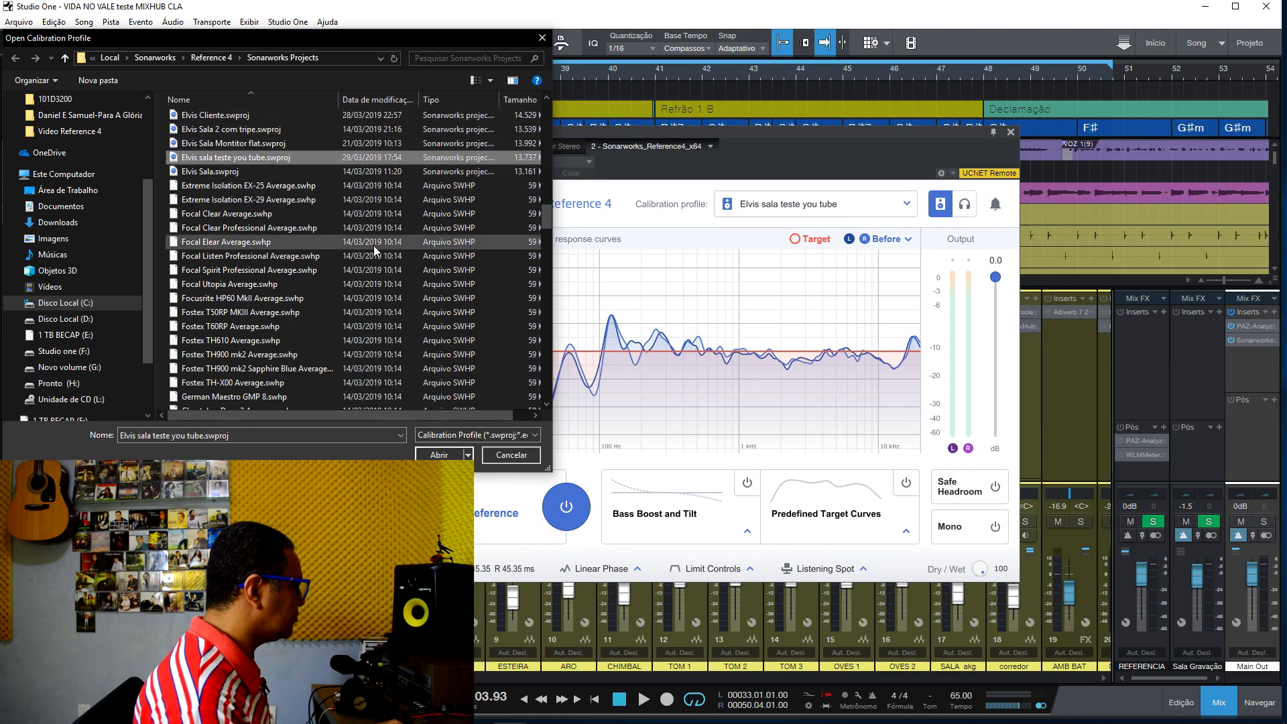
{"action": "left_click", "coordinate": [440, 453]}
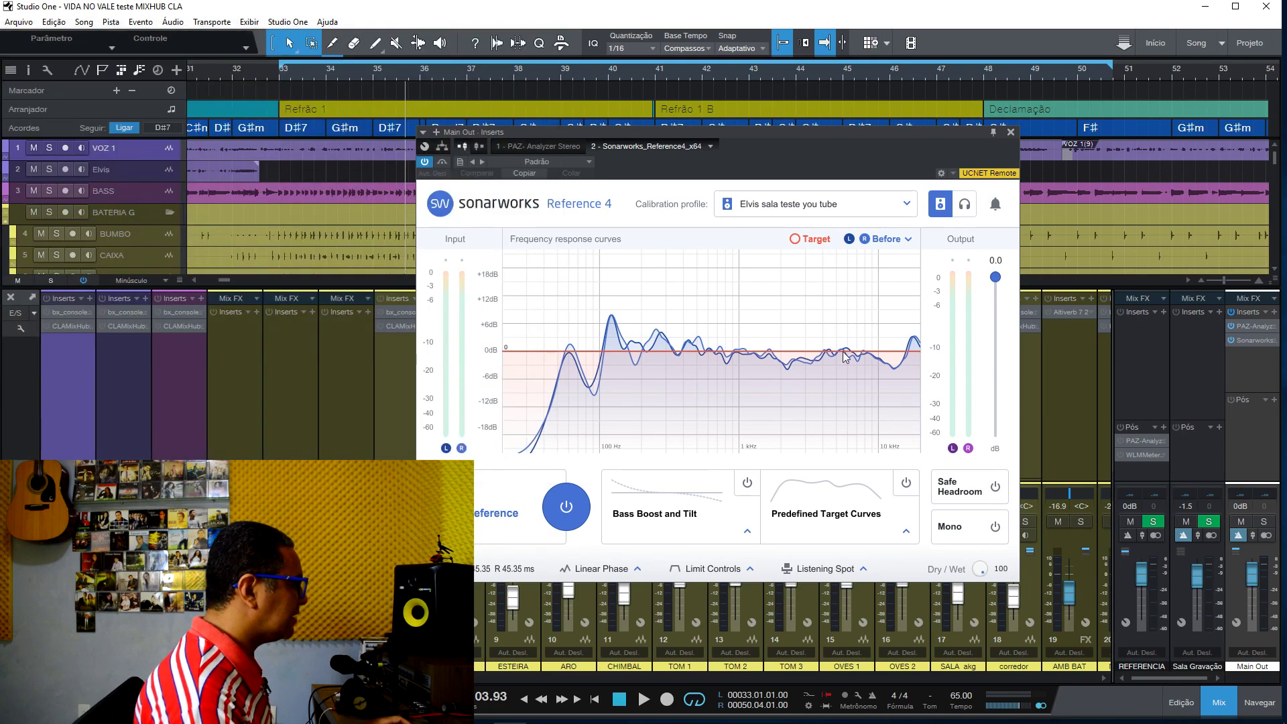
Play the song through the Reference 4 plug-in, try its Studio Reference switch, and stop playback.
{"action": "key", "text": "space"}
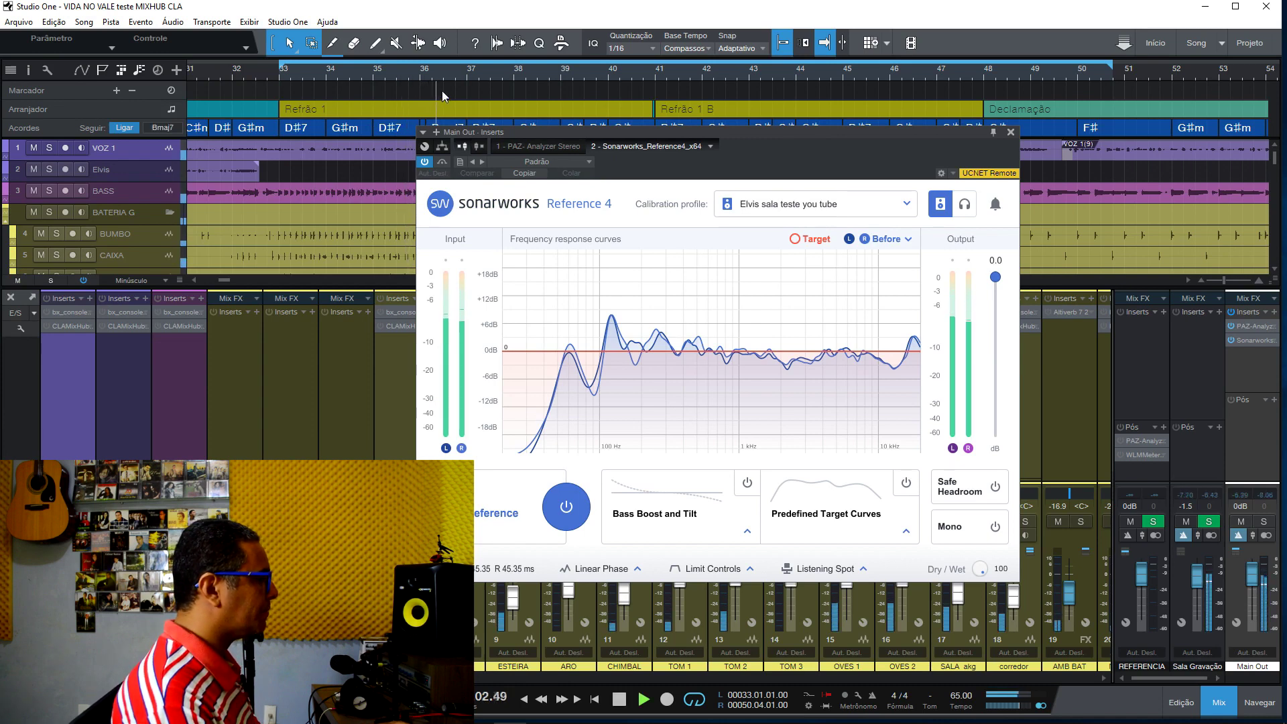
{"action": "left_click", "coordinate": [577, 518]}
{"action": "key", "text": "space"}
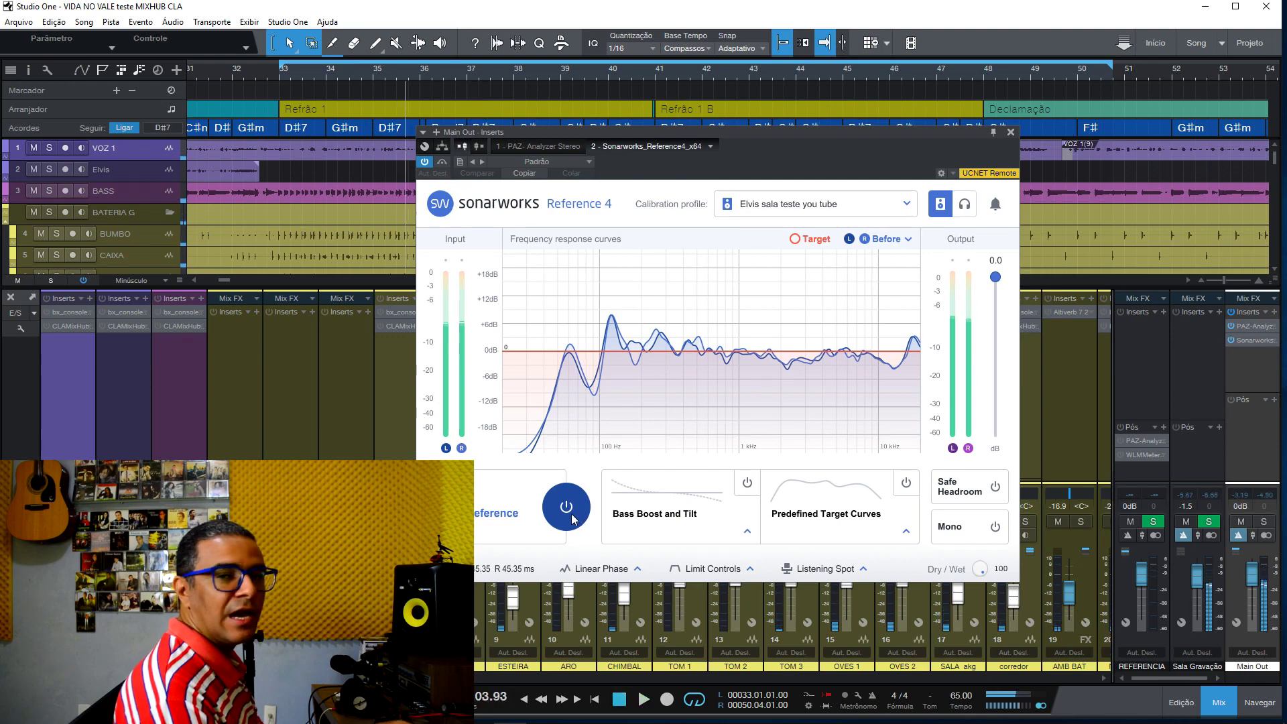
Reopen the Main Out Sonarworks plug-in and play the song while bypassing and re-enabling Studio Reference, and stop playback.
{"action": "left_click", "coordinate": [1252, 340]}
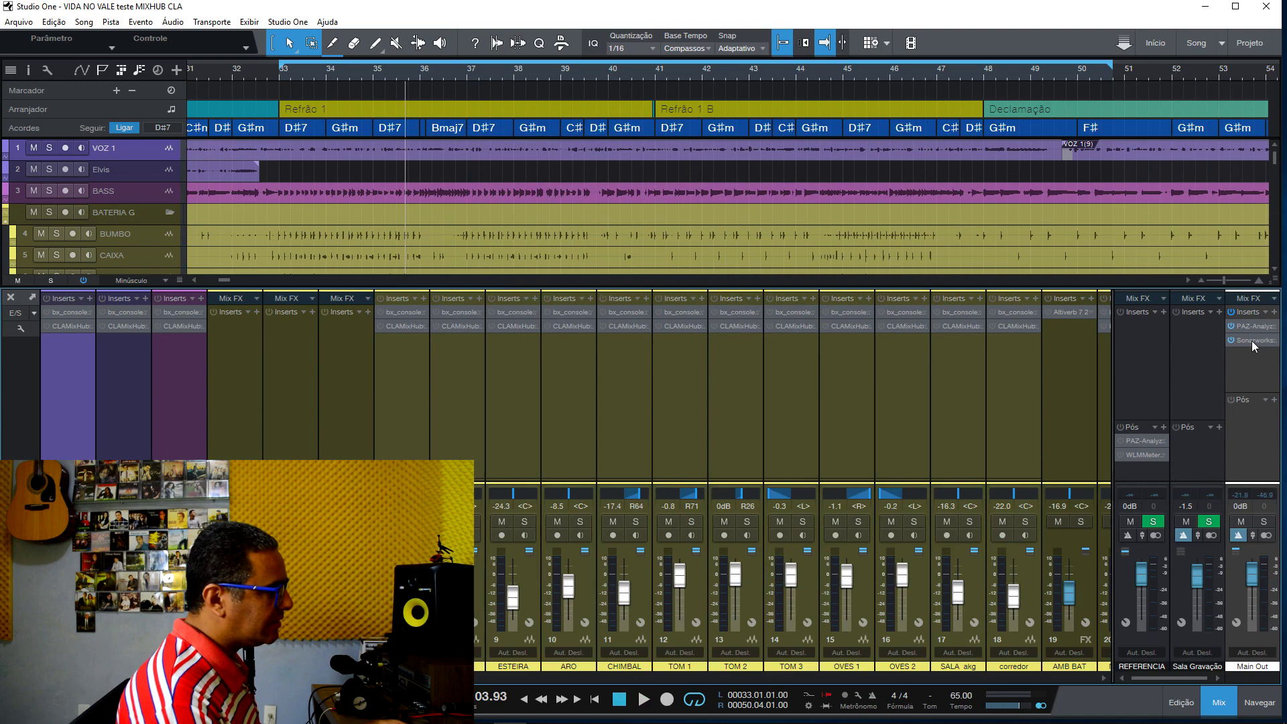
{"action": "left_click", "coordinate": [1252, 342]}
{"action": "key", "text": "space"}
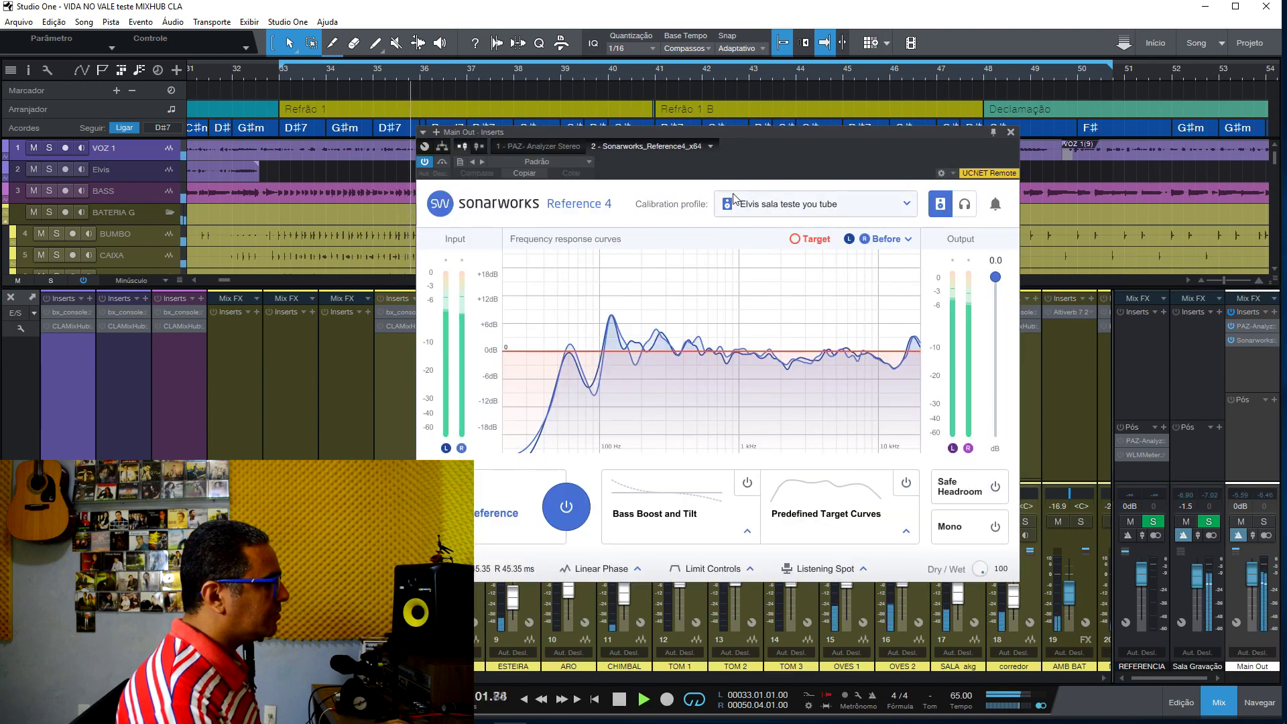
{"action": "left_click", "coordinate": [565, 511]}
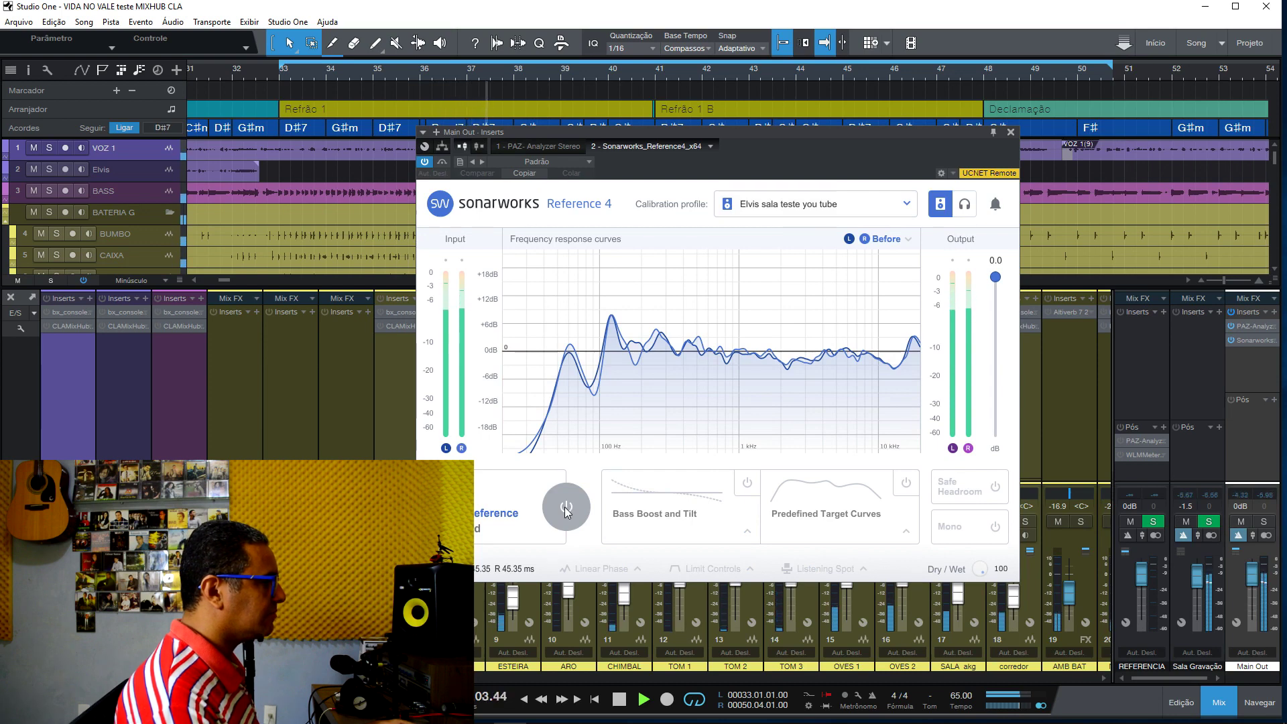
{"action": "left_click", "coordinate": [566, 513]}
{"action": "key", "text": "space"}
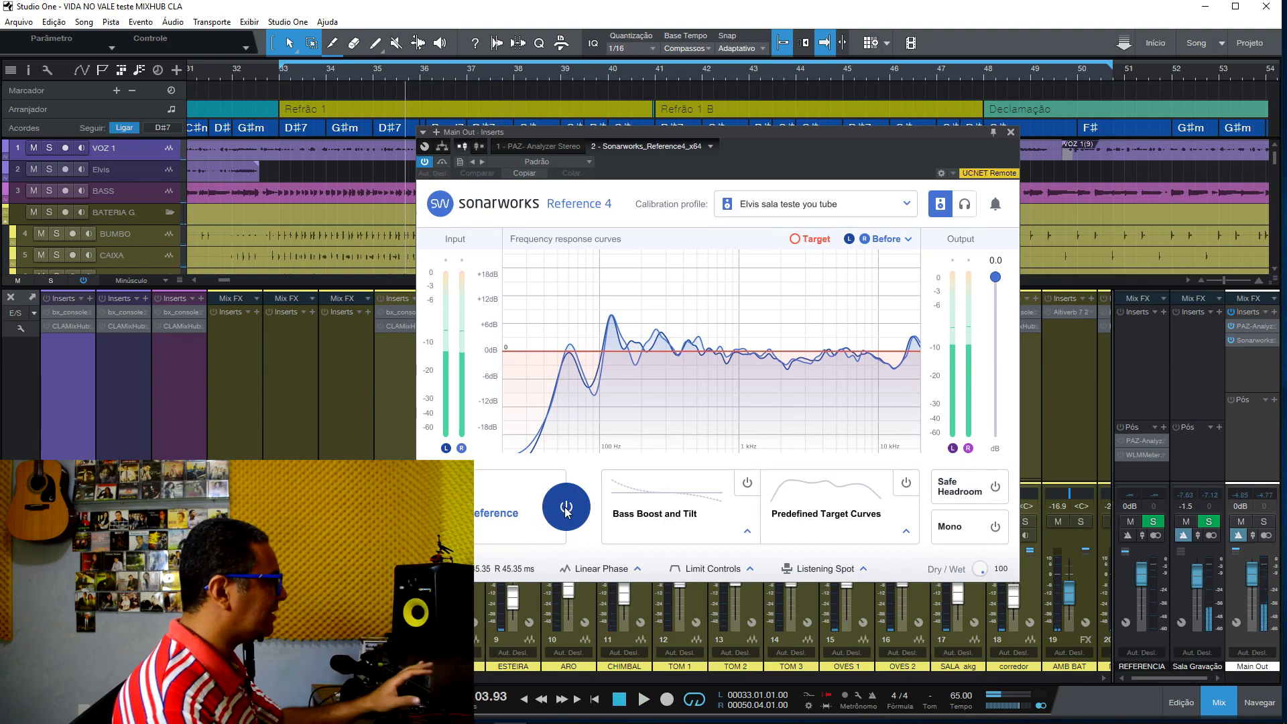
Play the song while switching Studio Reference off and back on to compare the sound, and stop playback.
{"action": "key", "text": "space"}
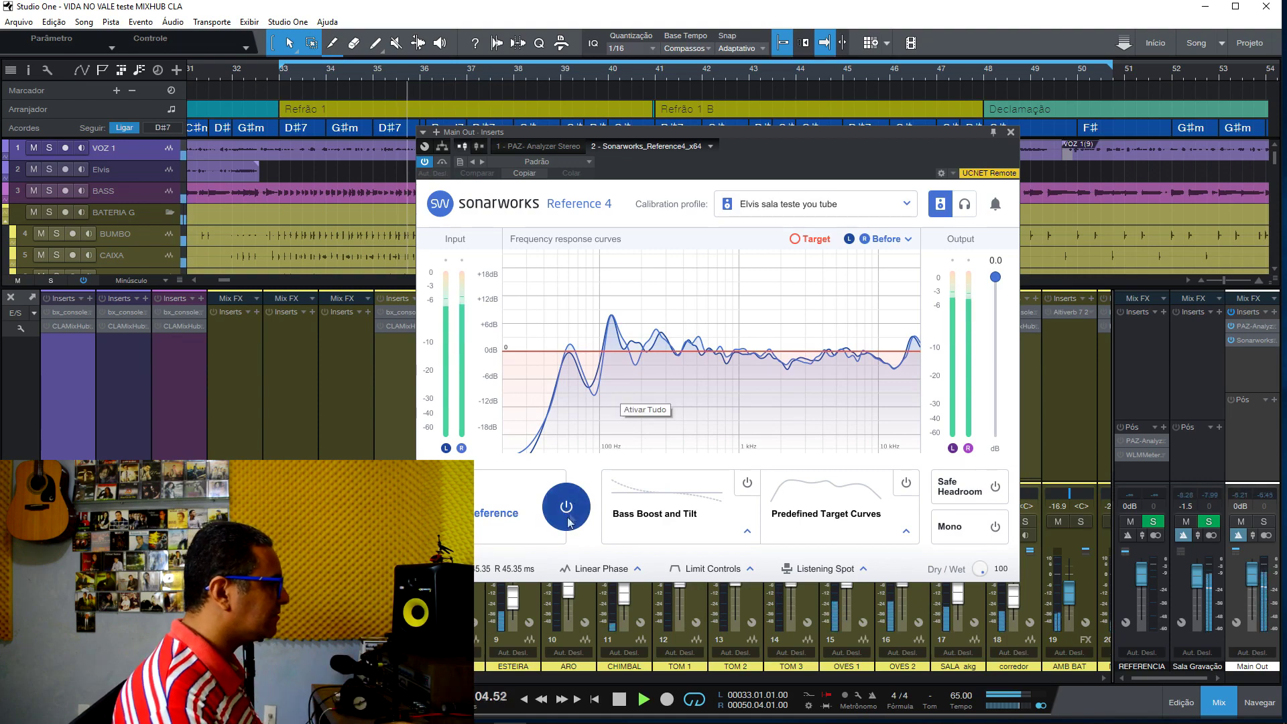
{"action": "left_click", "coordinate": [566, 518]}
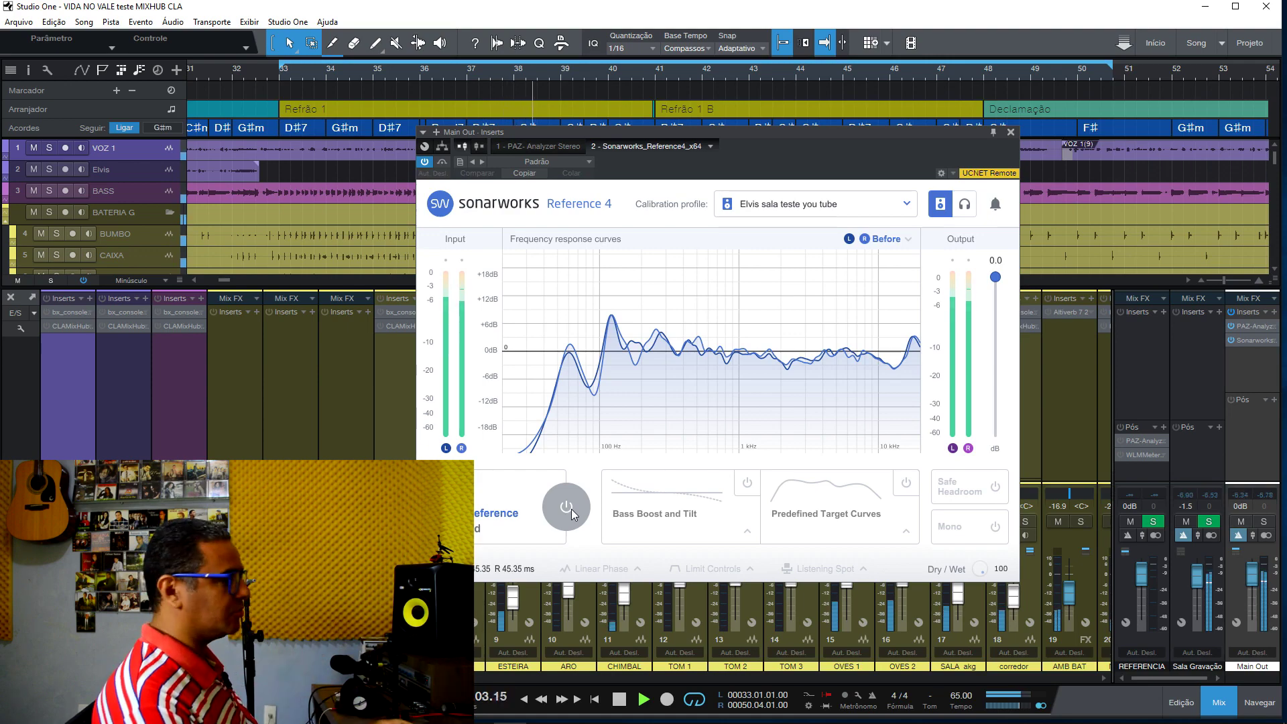
{"action": "left_click", "coordinate": [571, 513]}
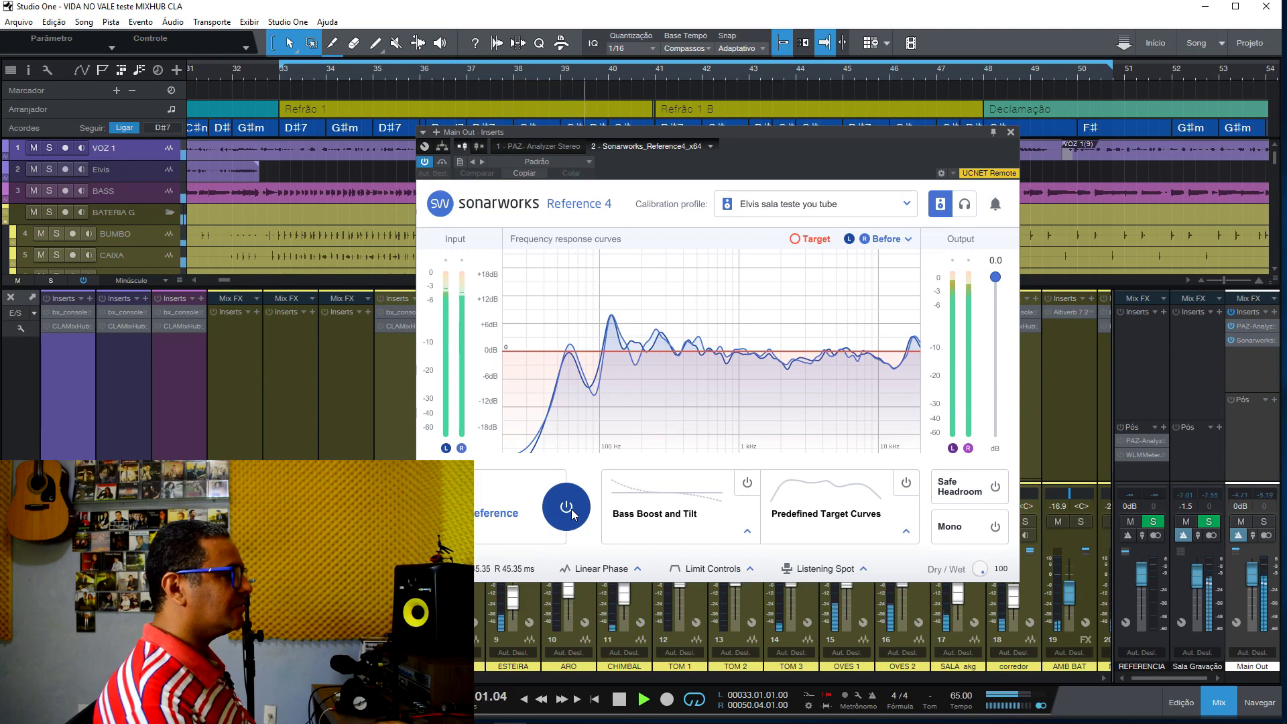
{"action": "key", "text": "space"}
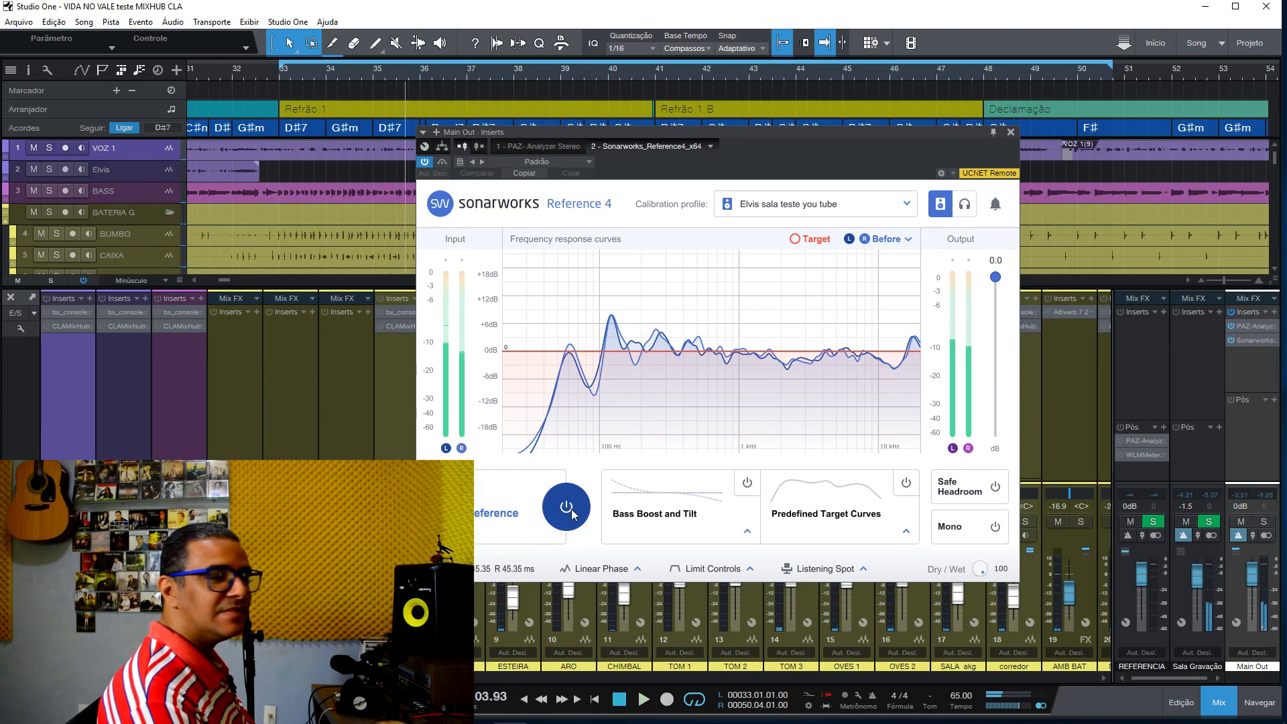
Close the Reference 4 plug-in window and deactivate the Sonarworks insert on the Main Out channel.
{"action": "left_click", "coordinate": [1011, 133]}
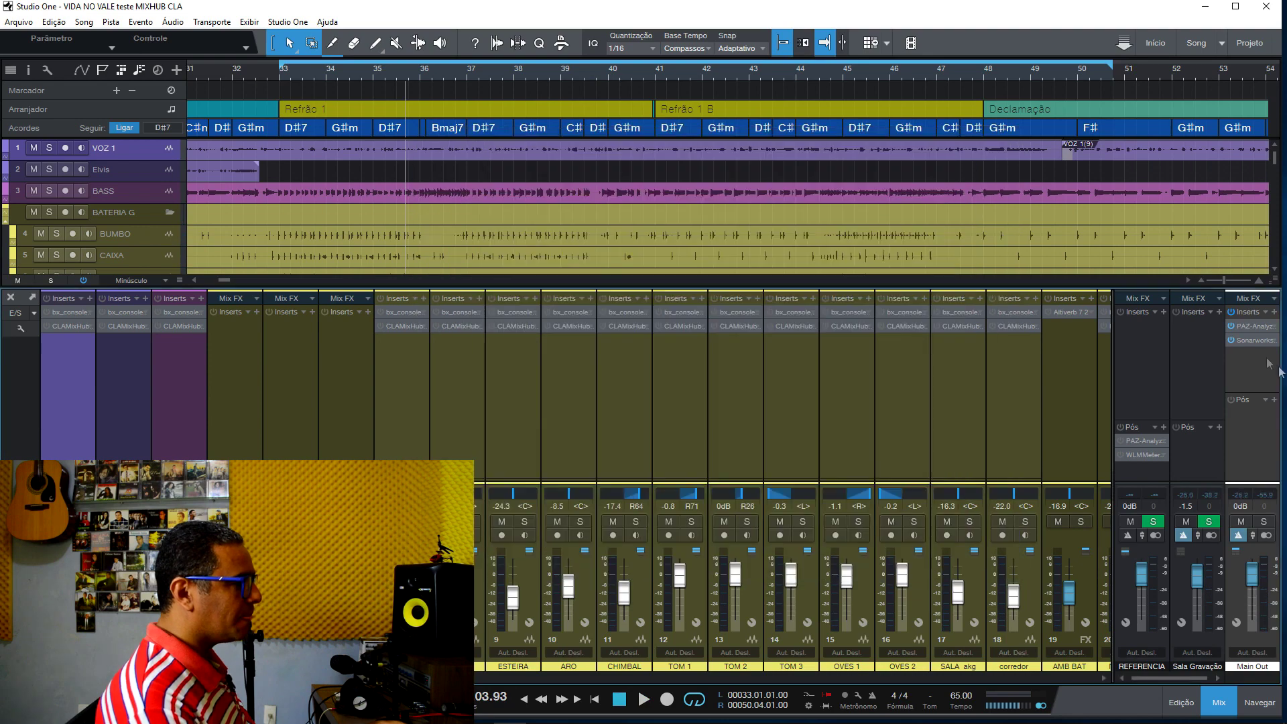
{"action": "left_click", "coordinate": [1231, 339]}
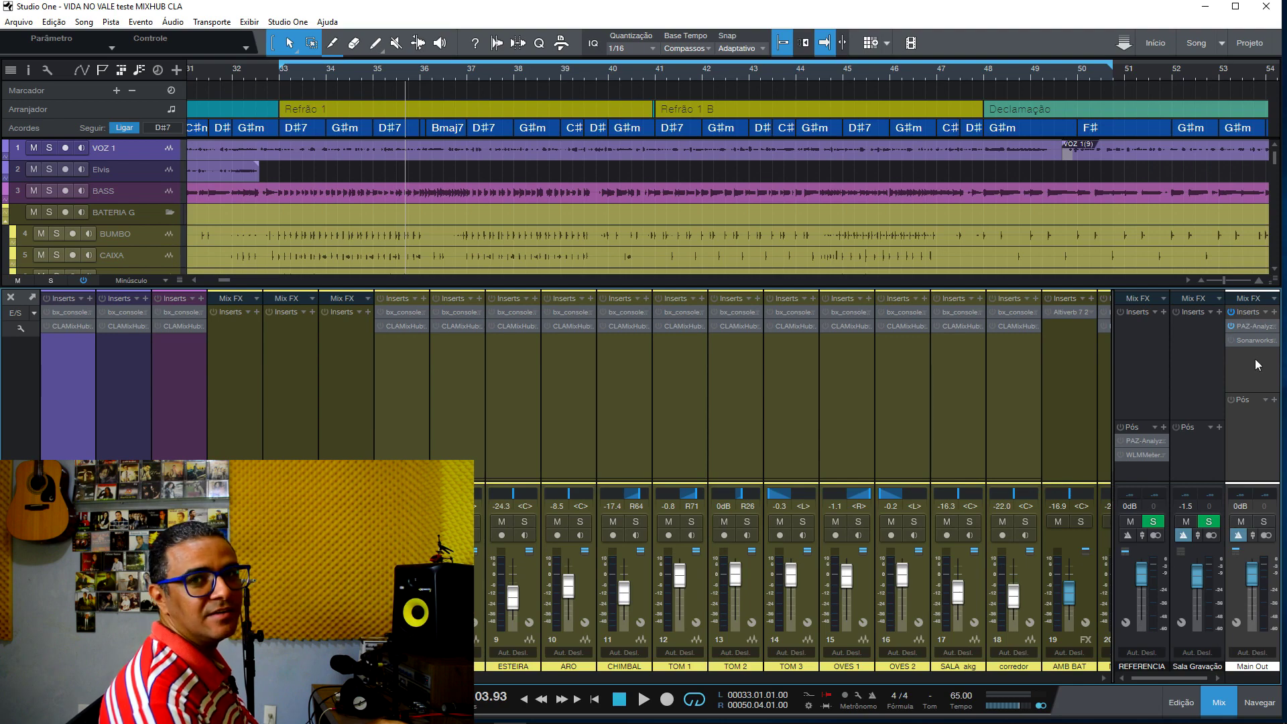